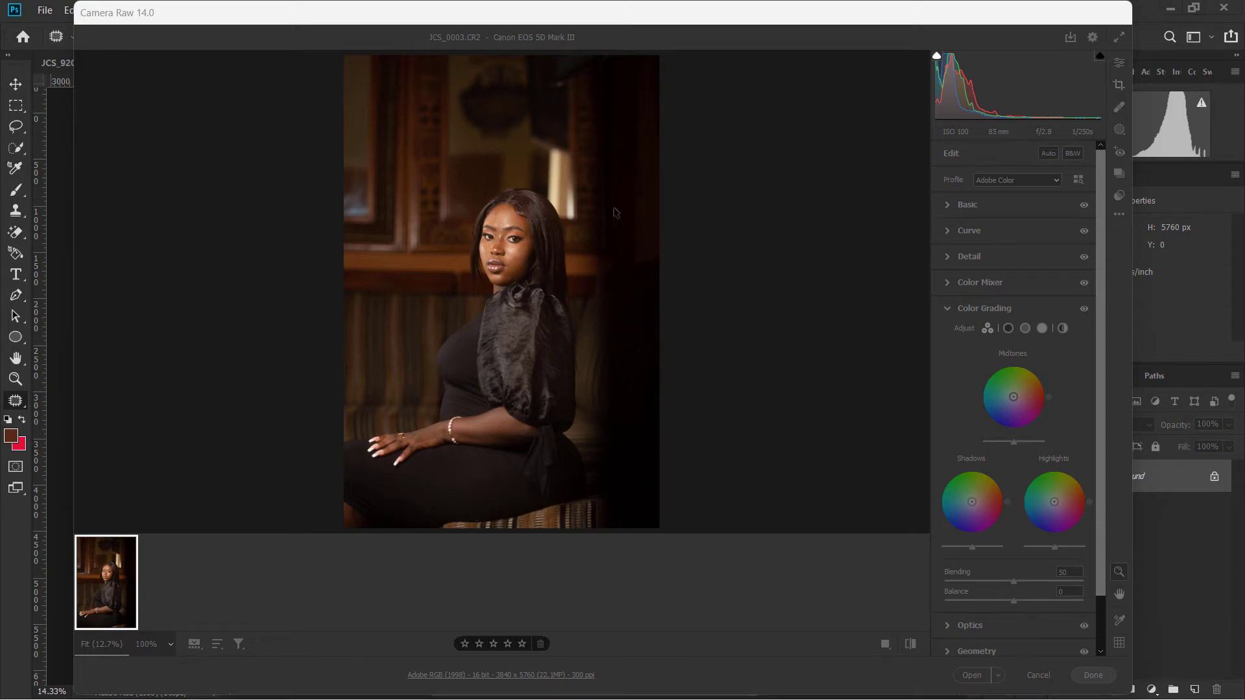
Step: In the Basic panel, change JCS_0003.CR2's profile from Adobe Color to Adobe Standard
{"action": "left_click", "coordinate": [779, 15]}
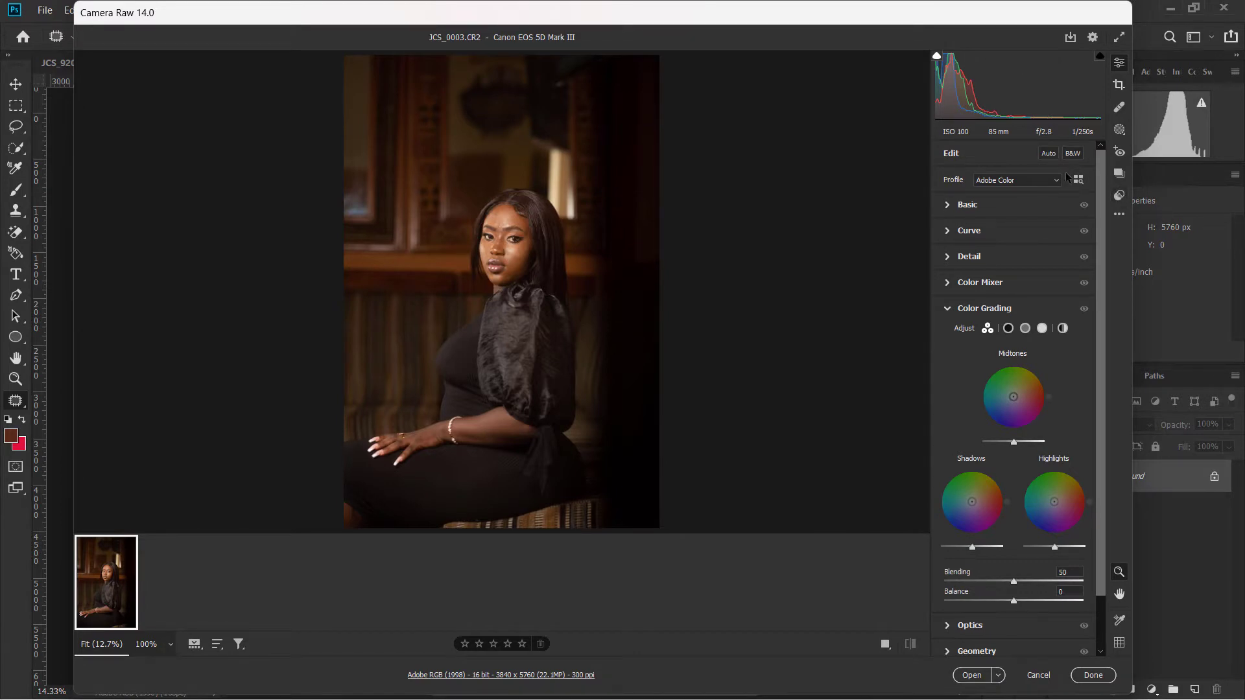
{"action": "left_click", "coordinate": [1012, 206]}
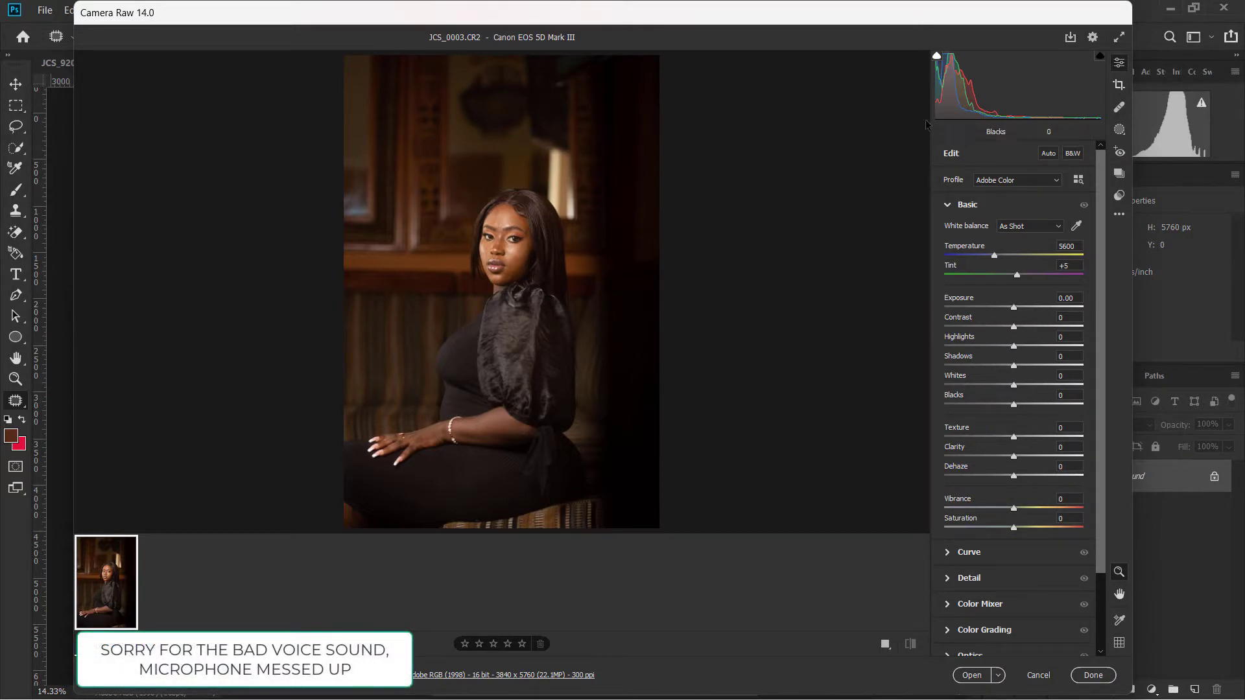
{"action": "left_click", "coordinate": [1012, 181]}
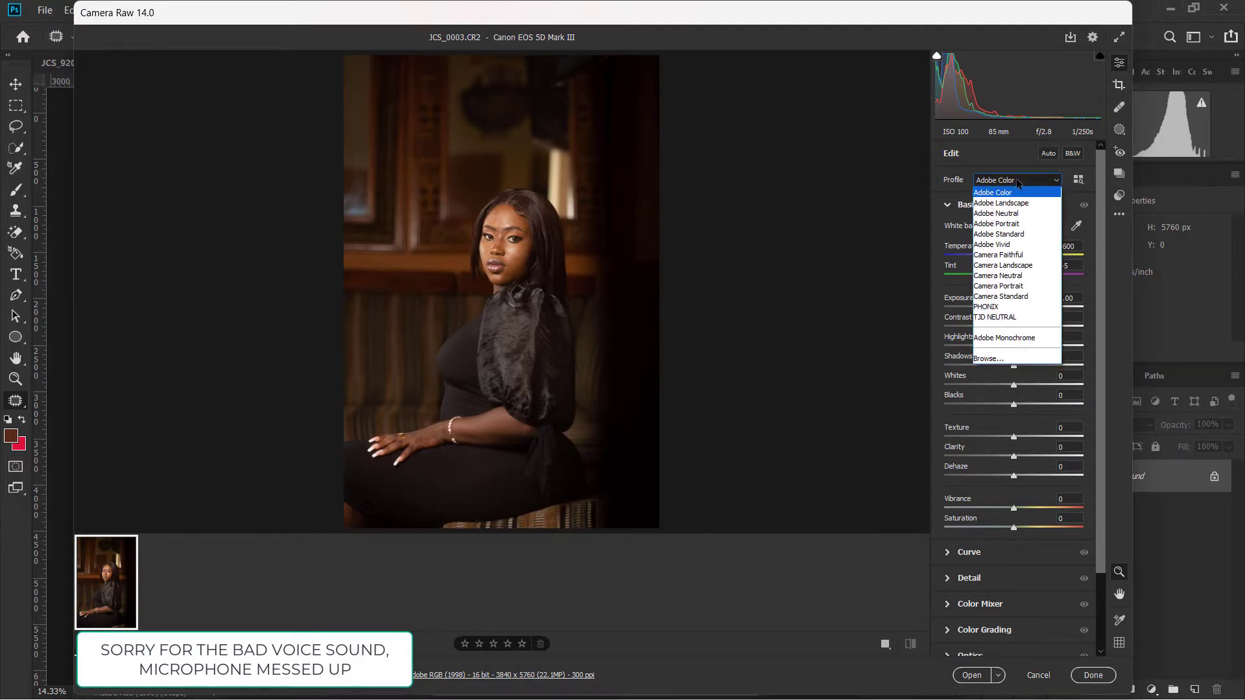
{"action": "left_click", "coordinate": [1043, 235]}
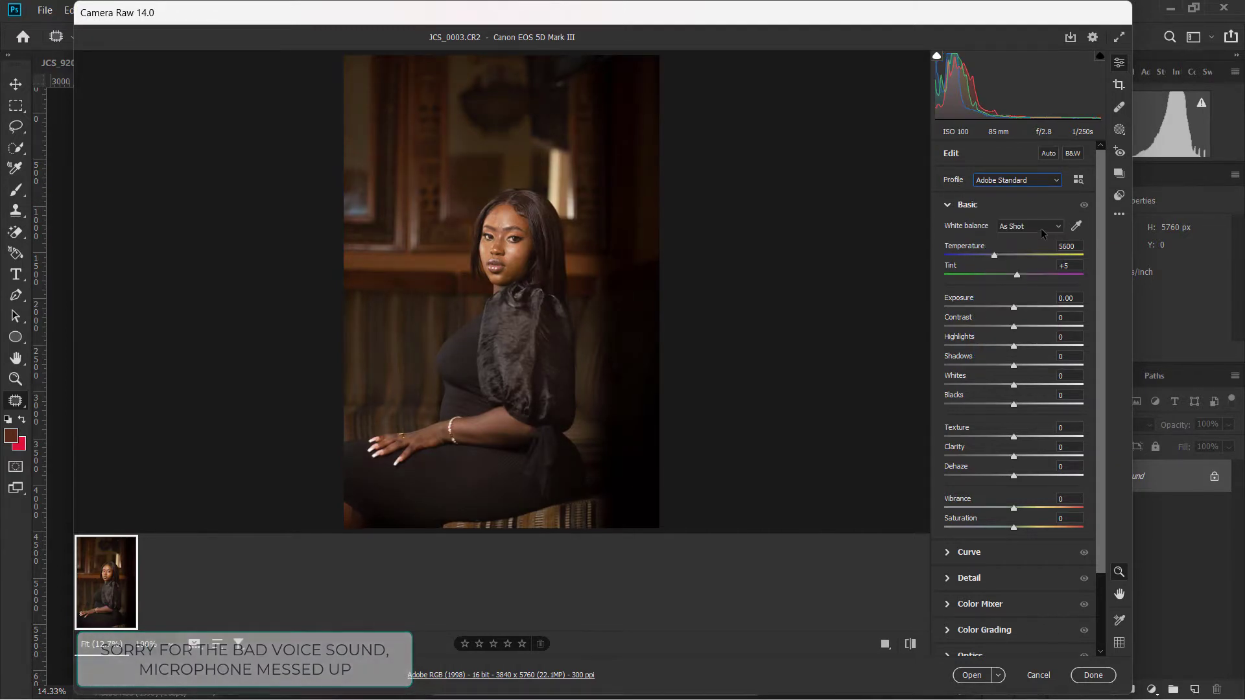
{"action": "left_click", "coordinate": [1024, 182]}
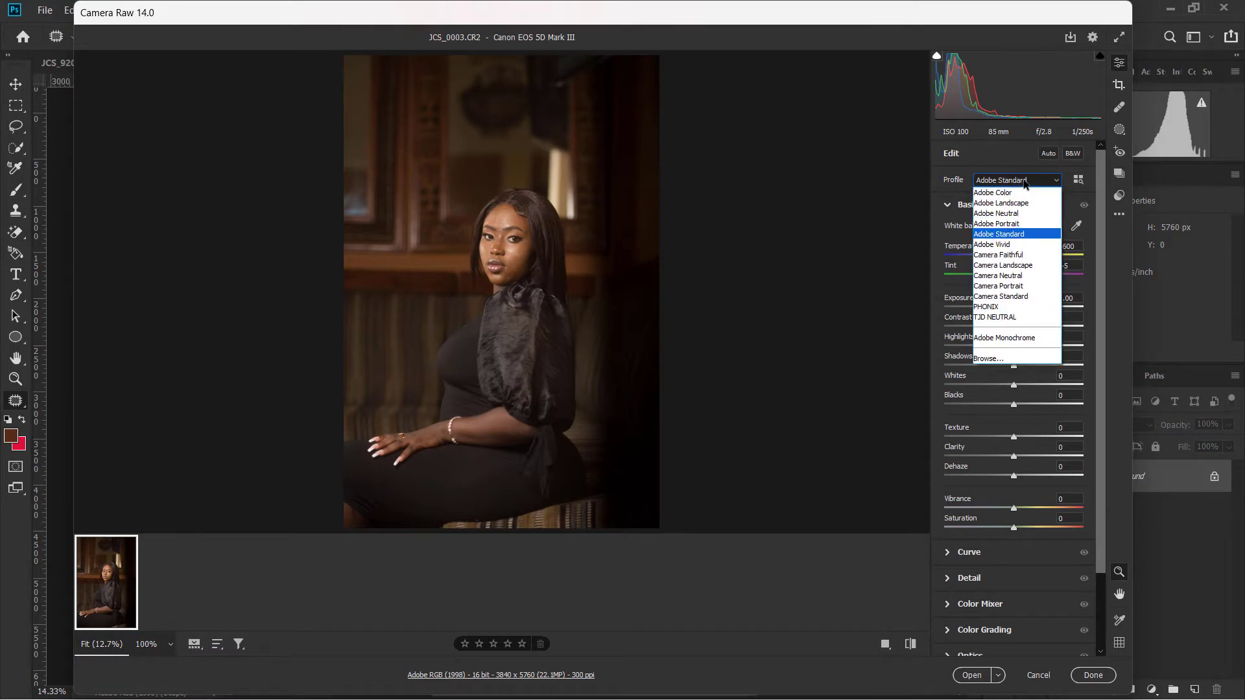
{"action": "left_click", "coordinate": [1023, 236]}
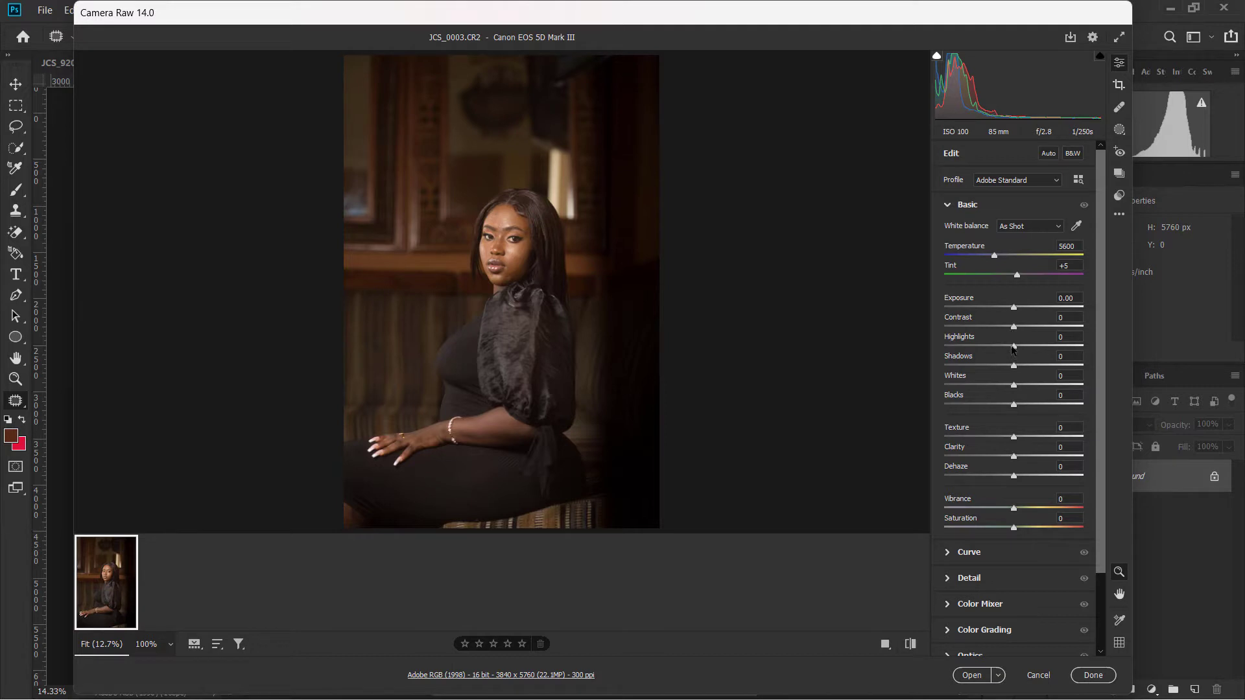
Step: Drag the Basic tone sliders to Highlights -15, Shadows +24, Whites +10 and Blacks -13
{"action": "left_click_drag", "start_coordinate": [1015, 348], "coordinate": [1003, 348]}
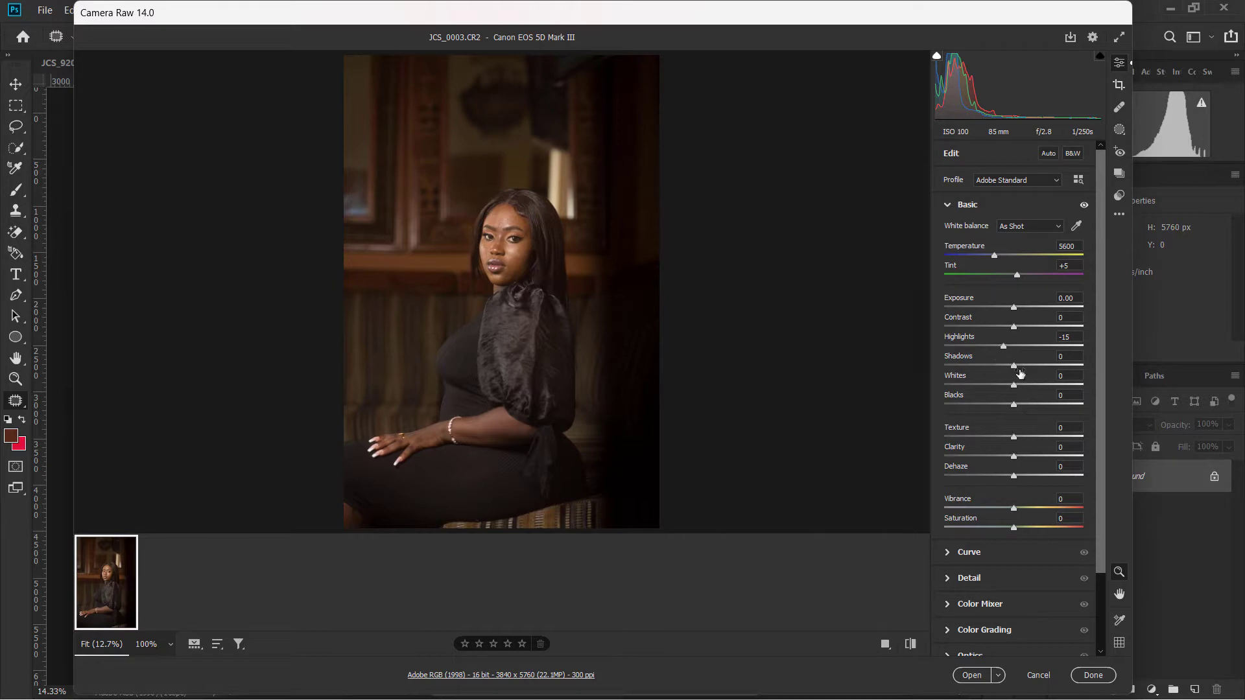
{"action": "left_click_drag", "start_coordinate": [1013, 366], "coordinate": [1026, 366]}
{"action": "left_click_drag", "start_coordinate": [1027, 365], "coordinate": [1030, 365]}
{"action": "left_click_drag", "start_coordinate": [1016, 387], "coordinate": [1006, 407]}
Step: Compare the Basic edits on and off, then lower Exposure to -0.10
{"action": "left_click", "coordinate": [1084, 205]}
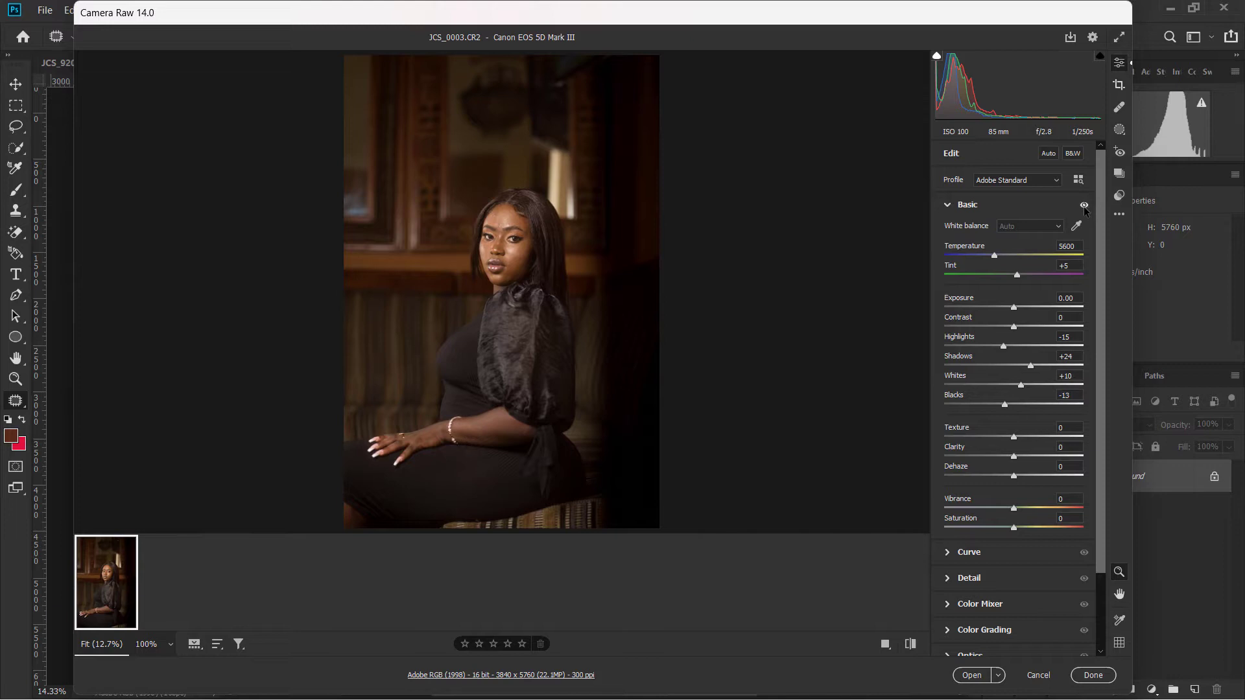
{"action": "left_click", "coordinate": [1084, 206]}
{"action": "left_click", "coordinate": [1062, 298]}
{"action": "key", "text": "Down"}
{"action": "key", "text": "Down"}
Step: Set Dehaze to +2 and Vibrance to +20
{"action": "left_click", "coordinate": [1049, 468]}
{"action": "type", "text": "2"}
{"action": "key", "text": "Return"}
{"action": "left_click", "coordinate": [1049, 505]}
{"action": "type", "text": "20"}
{"action": "key", "text": "Return"}
Step: Check the original against the edit and fine-tune Highlights to -21 and Shadows to +30
{"action": "left_click", "coordinate": [911, 644]}
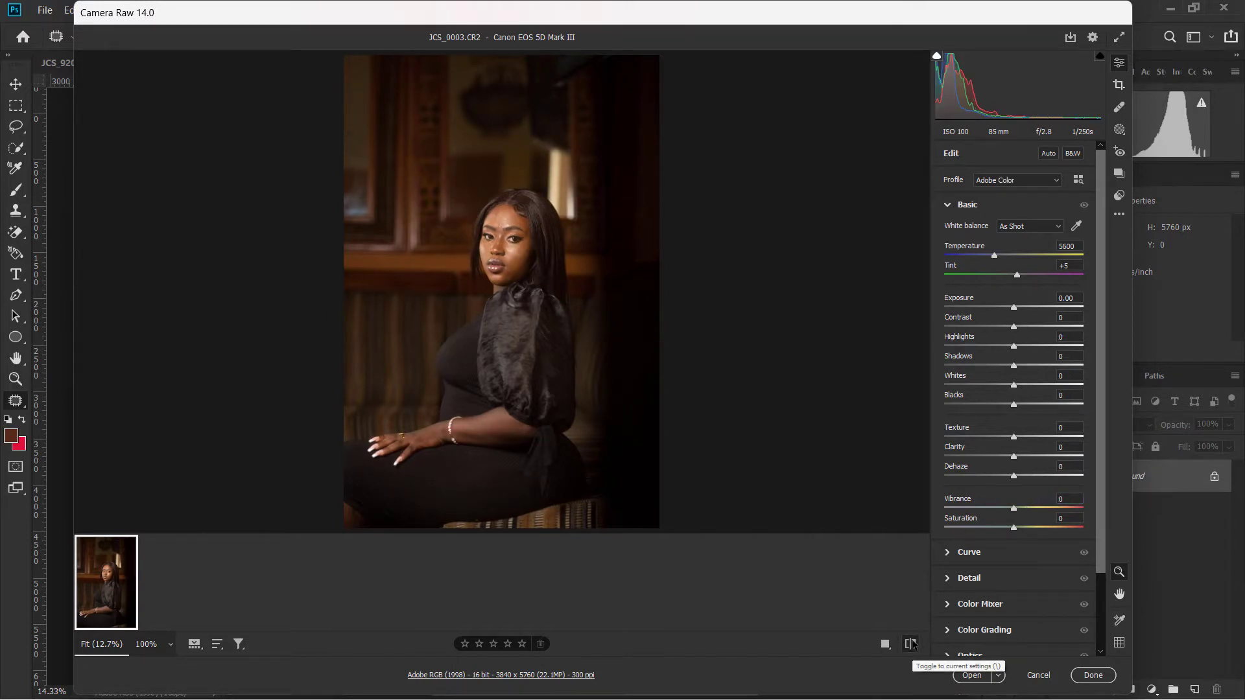
{"action": "left_click", "coordinate": [911, 644]}
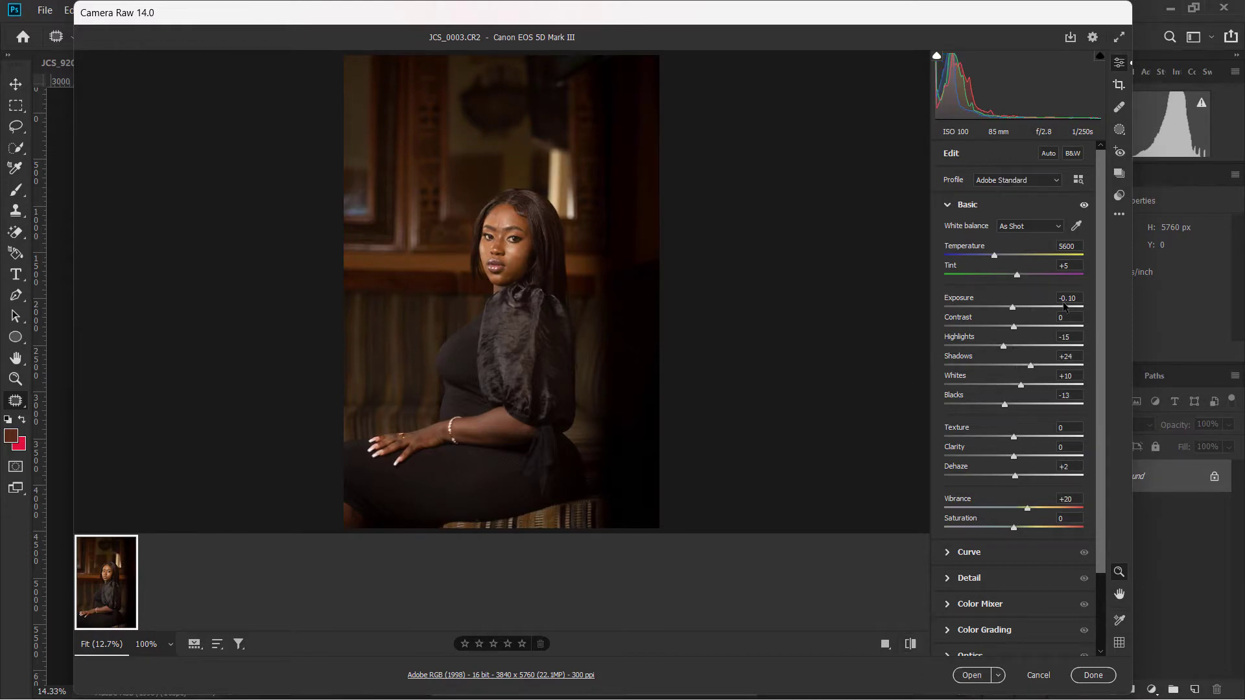
{"action": "left_click_drag", "start_coordinate": [1002, 348], "coordinate": [1000, 348]}
{"action": "mouse_move", "coordinate": [1000, 348]}
{"action": "left_mouse_down"}
{"action": "mouse_move", "coordinate": [1035, 367]}
{"action": "mouse_move", "coordinate": [999, 348]}
{"action": "left_mouse_up"}
{"action": "scroll", "coordinate": [1037, 505], "scroll_direction": "down", "scroll_amount": 1}
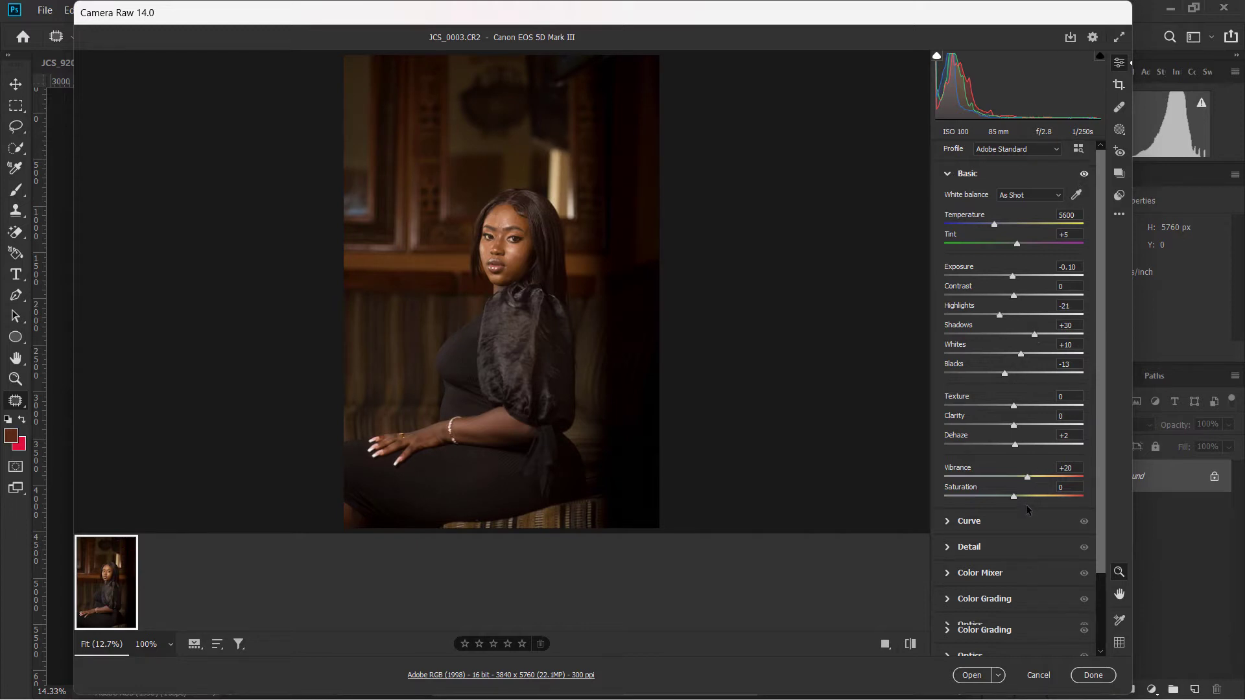
Step: Add shadow and upper-midtone points to the RGB point curve, pulling the shadow point down
{"action": "left_click", "coordinate": [985, 523]}
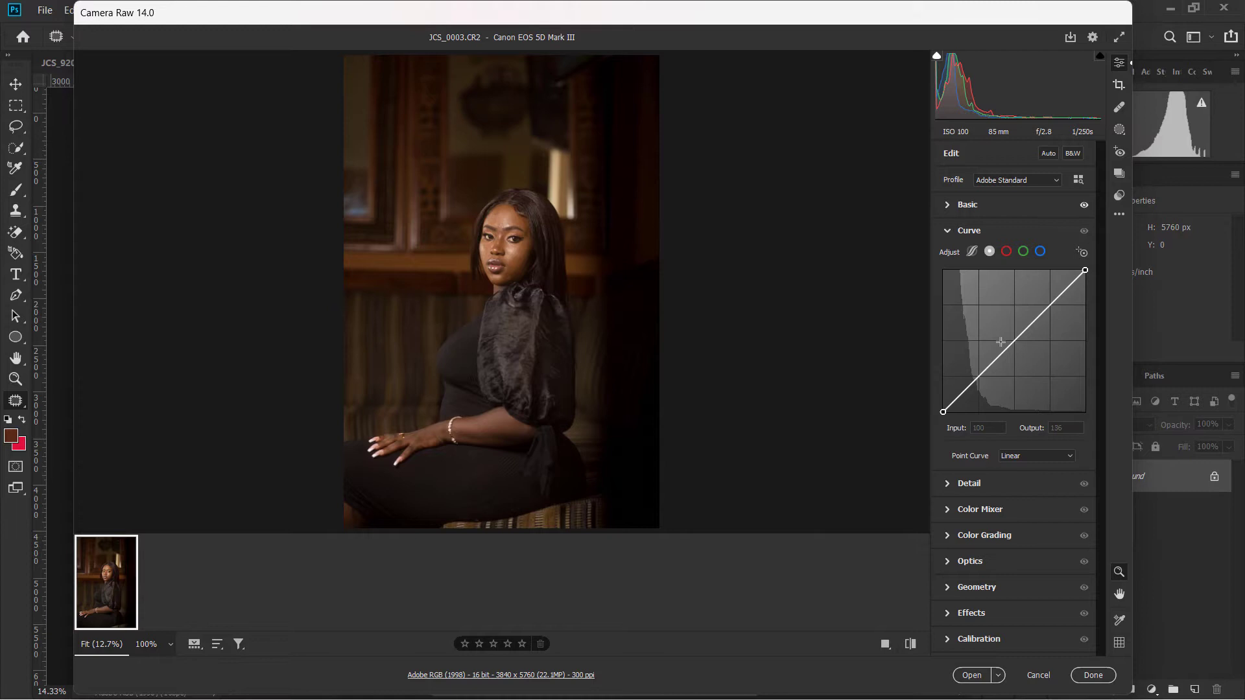
{"action": "left_click", "coordinate": [978, 377]}
{"action": "left_click_drag", "start_coordinate": [978, 377], "coordinate": [981, 378]}
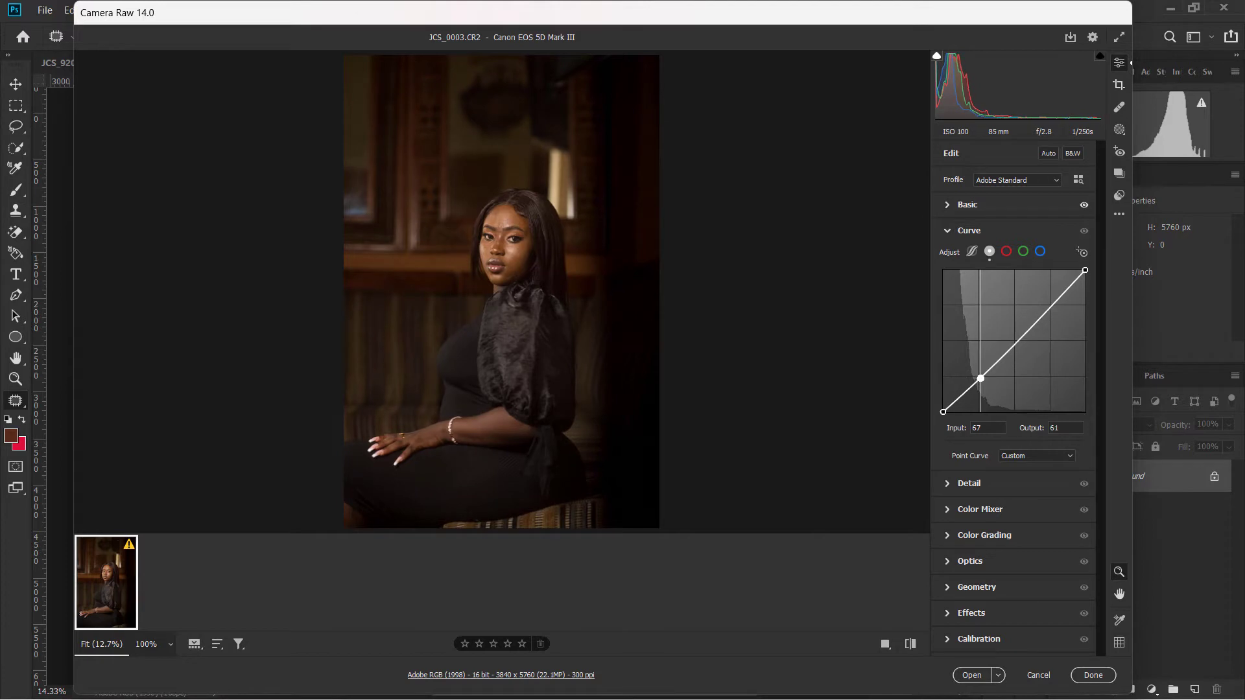
{"action": "left_click", "coordinate": [1049, 305]}
{"action": "left_click_drag", "start_coordinate": [1049, 305], "coordinate": [1049, 305]}
{"action": "left_click", "coordinate": [980, 377]}
{"action": "left_click_drag", "start_coordinate": [980, 376], "coordinate": [981, 377]}
Step: Fine-tune both curve points with arrow keys, leaving the shadow point at 66/62, and compare
{"action": "left_click", "coordinate": [1084, 232]}
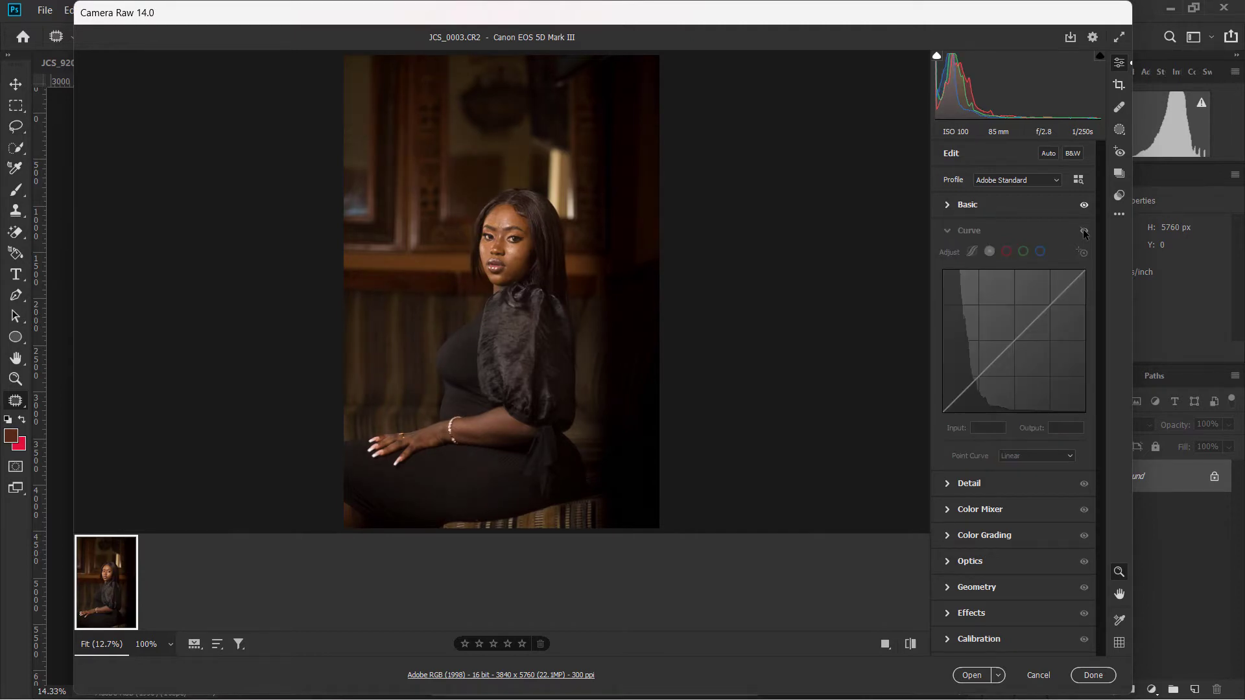
{"action": "left_click", "coordinate": [1084, 232]}
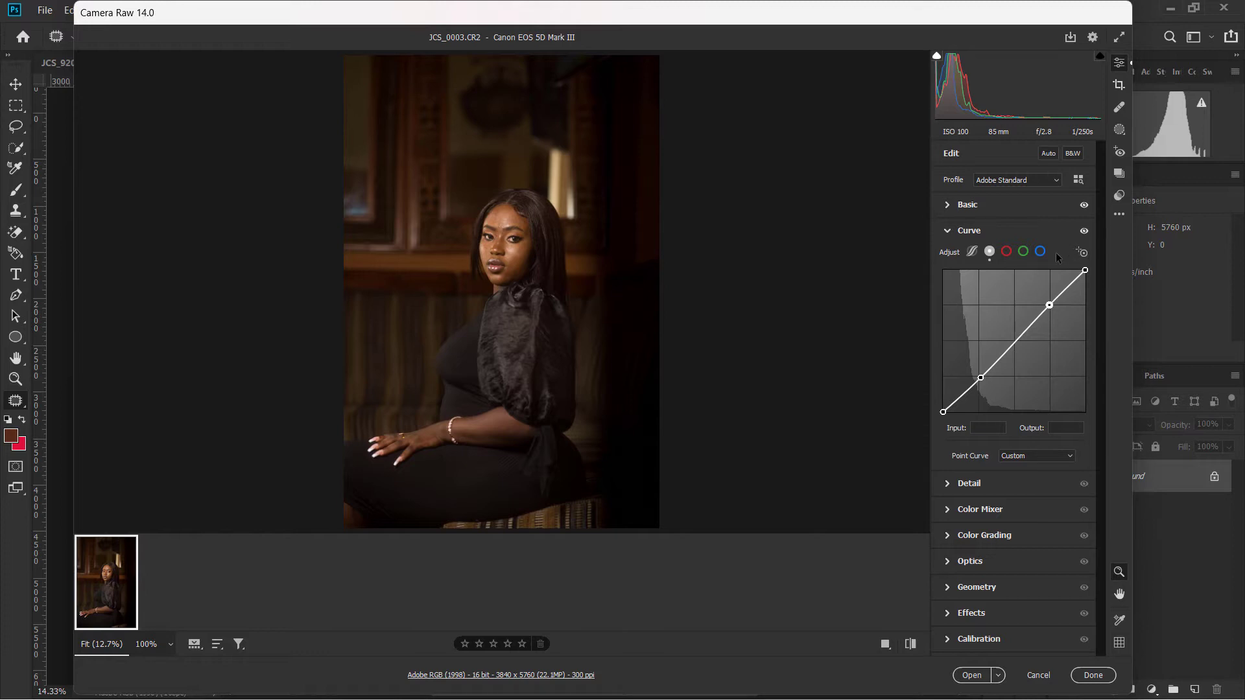
{"action": "left_click_drag", "start_coordinate": [1049, 305], "coordinate": [1050, 308]}
{"action": "key", "text": "Right"}
{"action": "key", "text": "Right"}
{"action": "key", "text": "Up"}
{"action": "key", "text": "Up"}
{"action": "key", "text": "Up"}
{"action": "key", "text": "Left"}
{"action": "key", "text": "ctrl+shift+Tab"}
{"action": "key", "text": "ctrl+shift+Tab"}
{"action": "key", "text": "ctrl+Tab"}
{"action": "key", "text": "Left"}
{"action": "key", "text": "Left"}
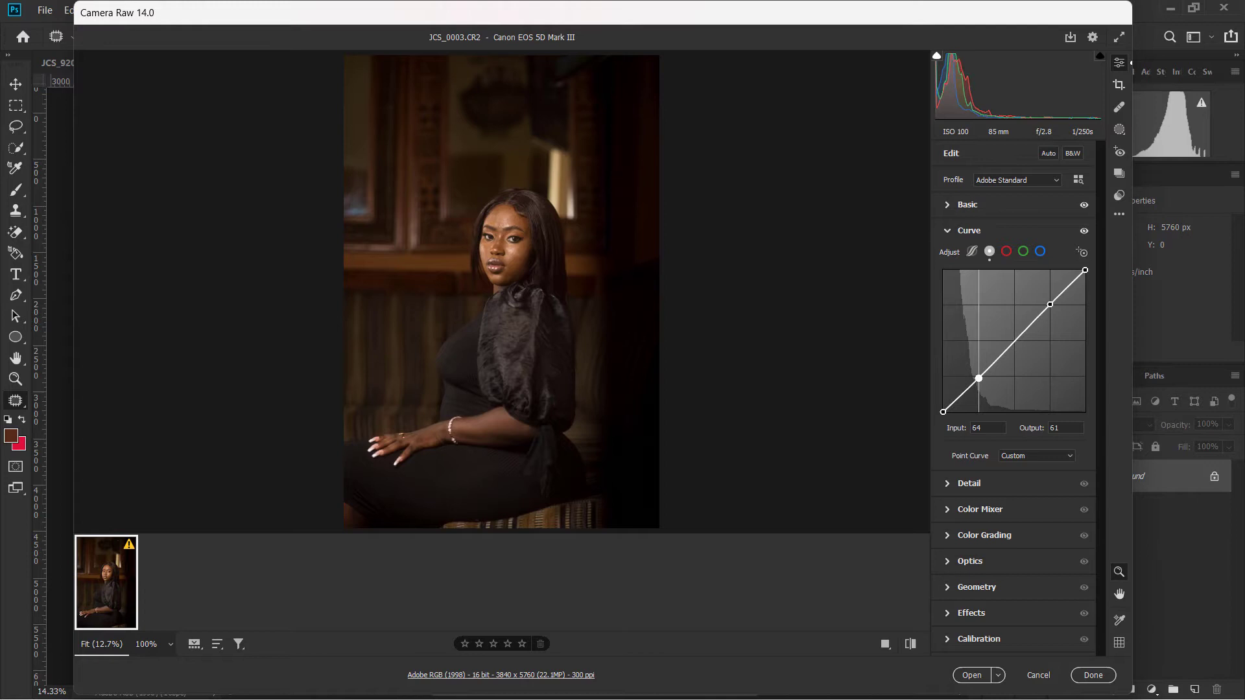
{"action": "key", "text": "Right"}
{"action": "key", "text": "Right"}
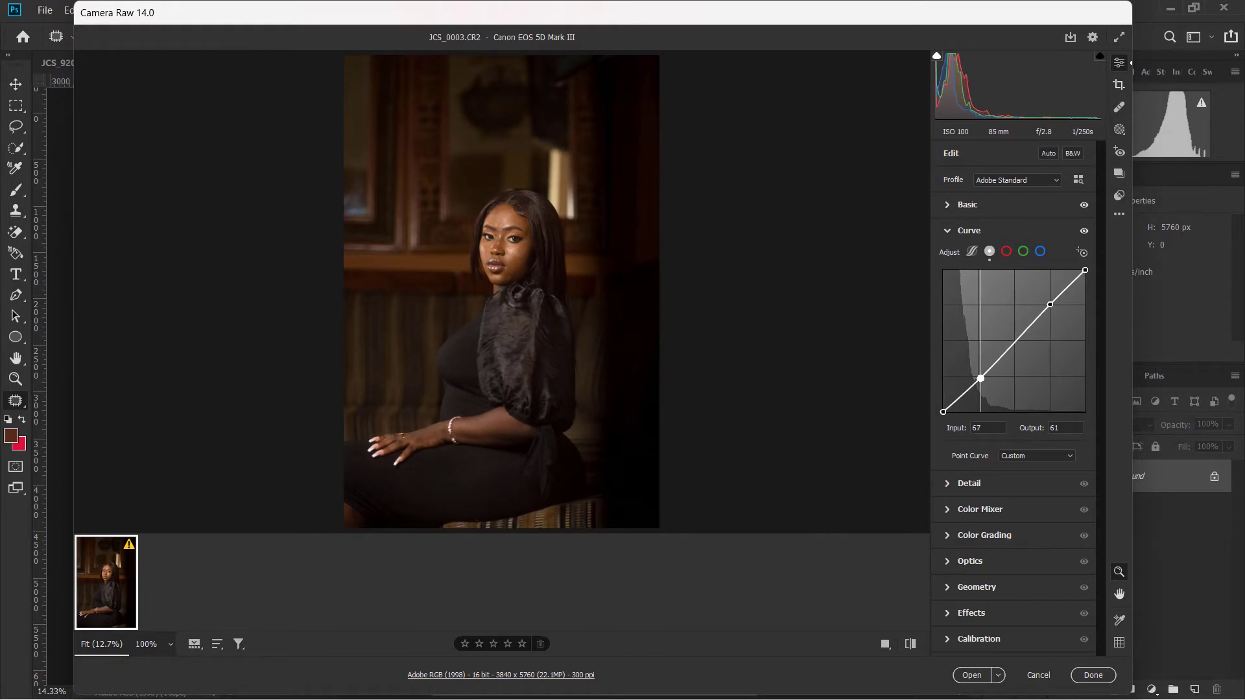
{"action": "key", "text": "Up"}
{"action": "left_click", "coordinate": [1084, 230]}
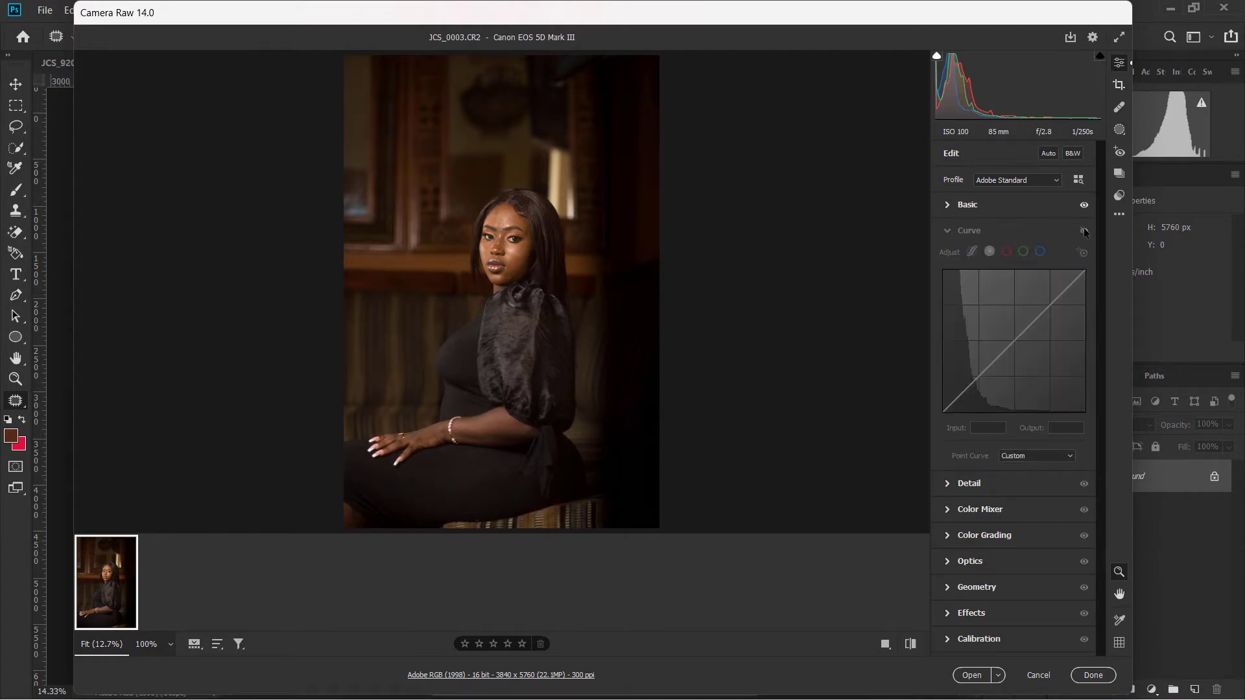
Step: Lift the blue channel curve with a shadow point near 62/67 and a highlight point at 189/196
{"action": "left_click", "coordinate": [1083, 231]}
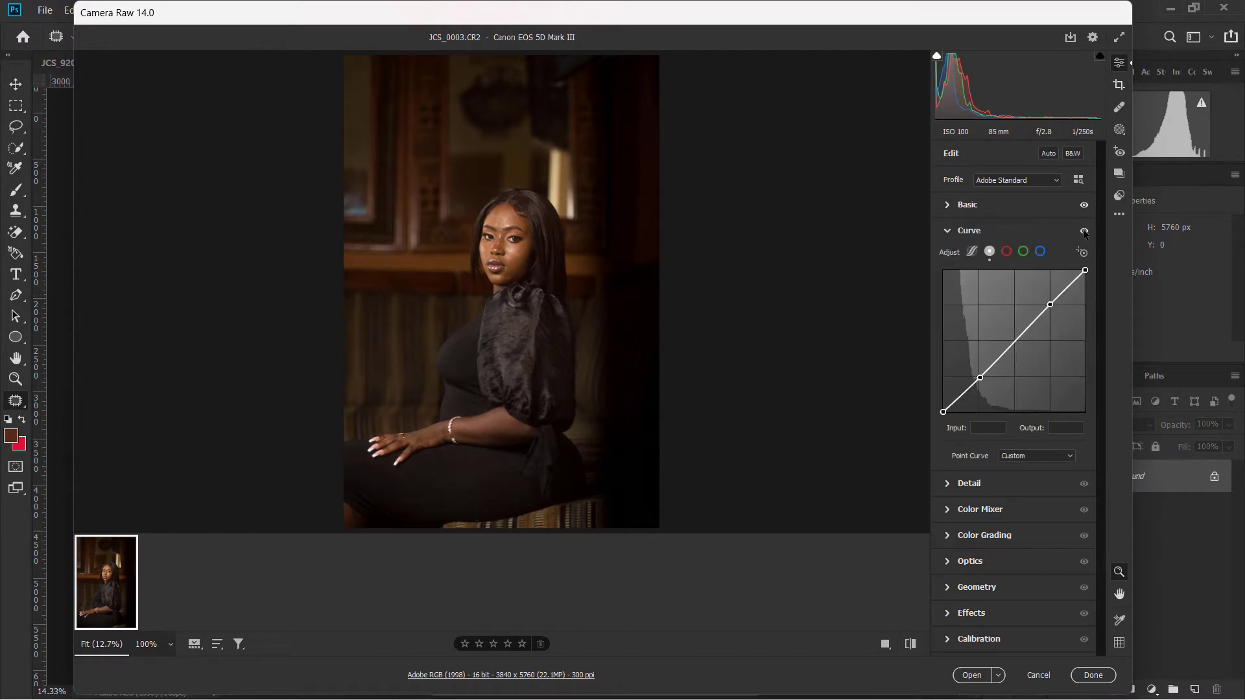
{"action": "left_click", "coordinate": [1040, 252]}
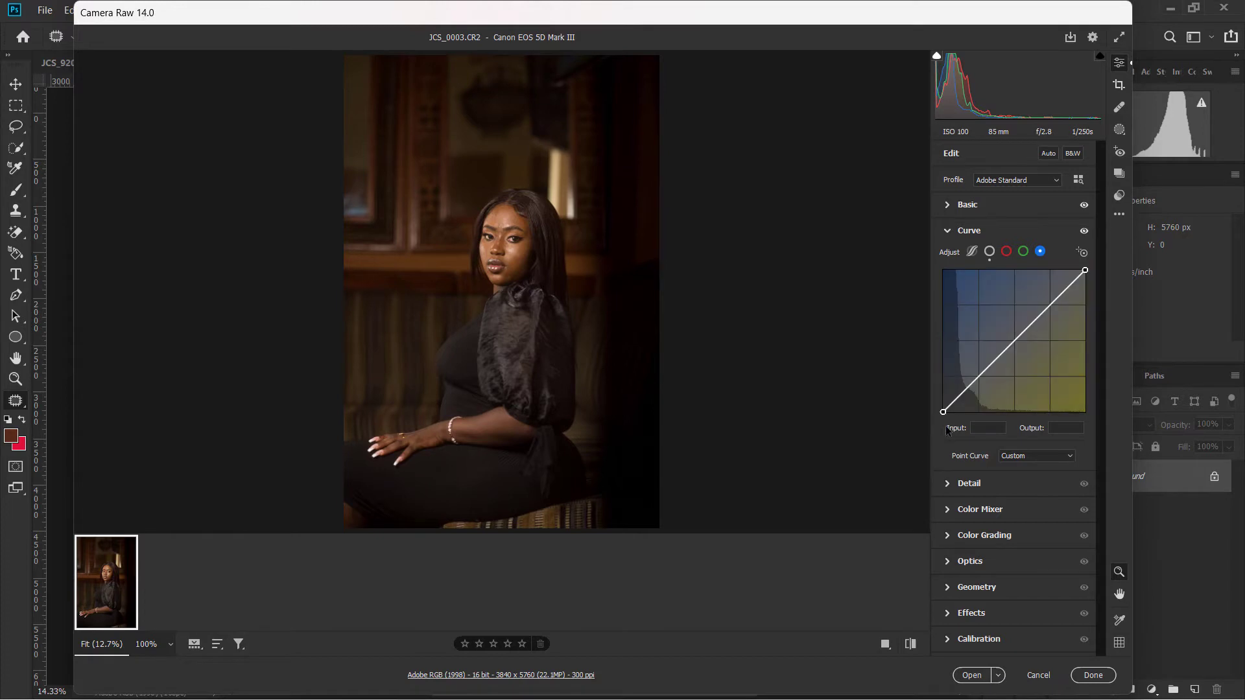
{"action": "left_click", "coordinate": [977, 377]}
{"action": "mouse_move", "coordinate": [976, 376]}
{"action": "left_mouse_down"}
{"action": "mouse_move", "coordinate": [965, 367]}
{"action": "mouse_move", "coordinate": [977, 373]}
{"action": "left_mouse_up"}
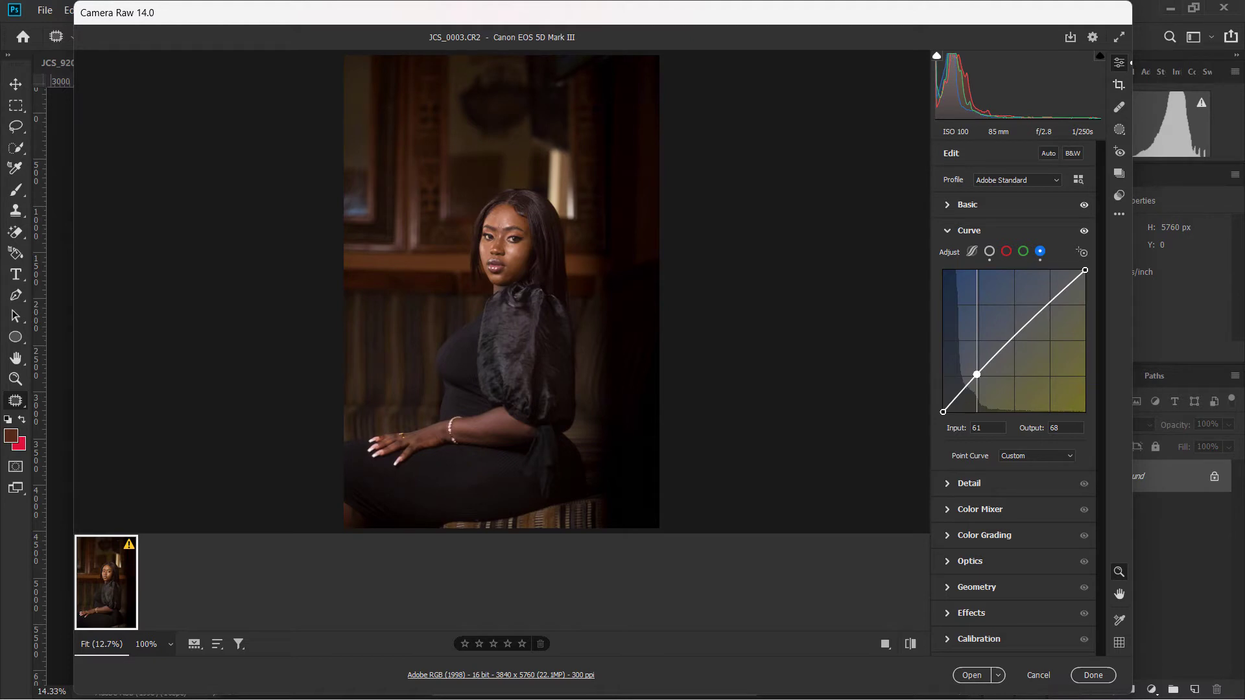
{"action": "left_click_drag", "start_coordinate": [977, 374], "coordinate": [977, 375]}
{"action": "left_click", "coordinate": [1049, 305]}
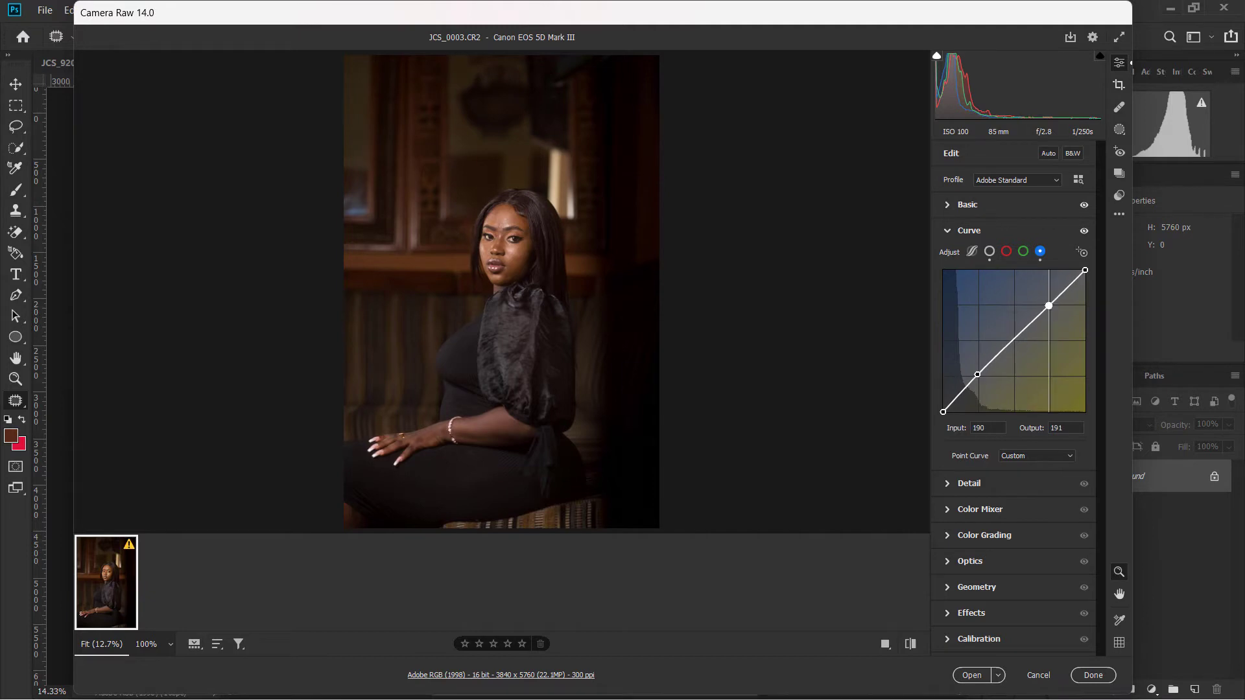
{"action": "left_click_drag", "start_coordinate": [1048, 305], "coordinate": [1048, 303]}
{"action": "left_click", "coordinate": [1086, 230]}
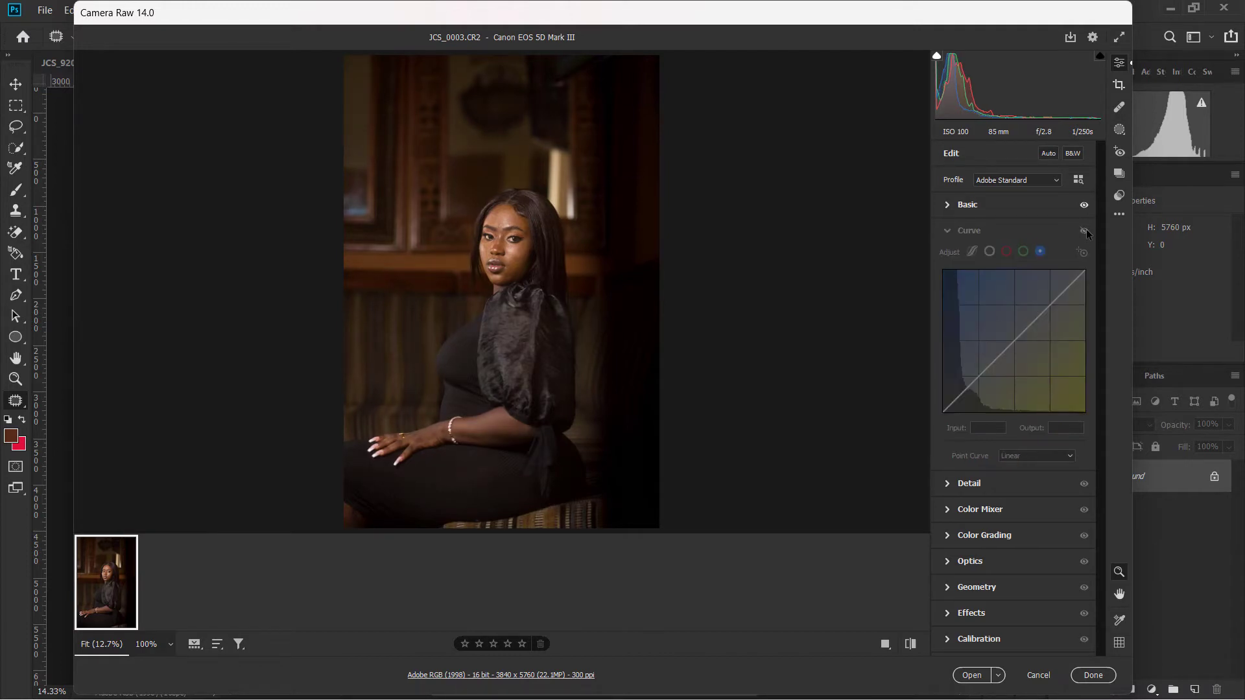
{"action": "left_click", "coordinate": [1086, 232]}
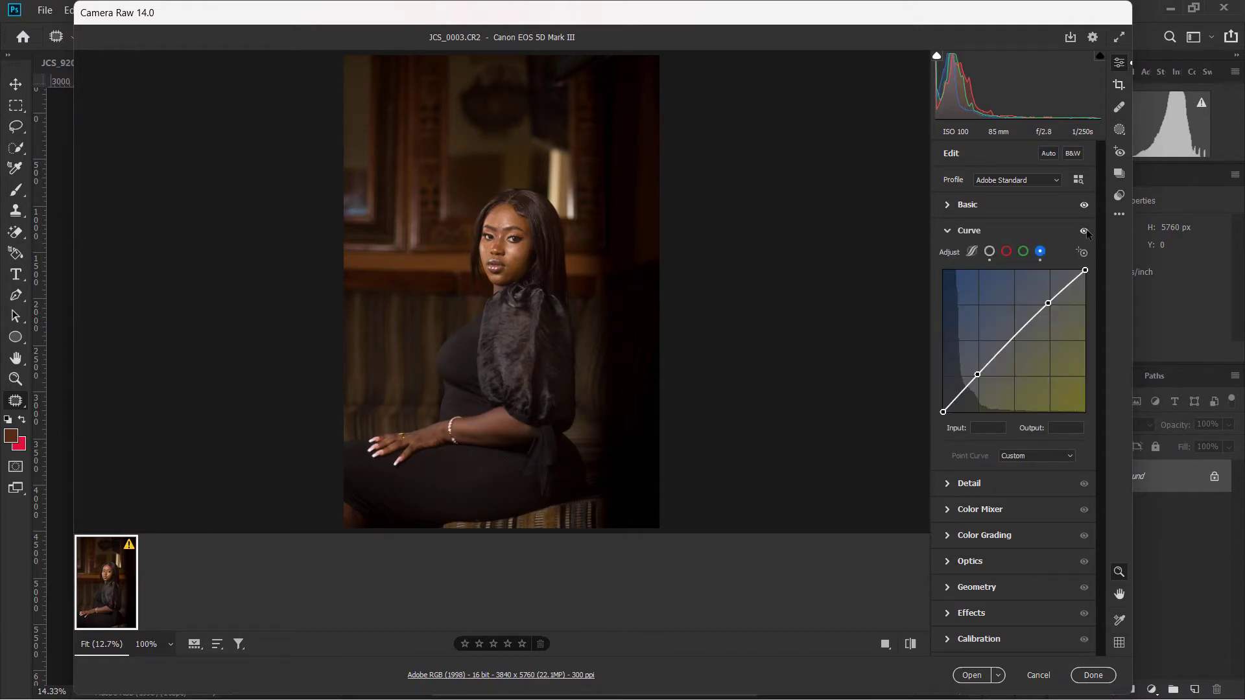
Step: In Detail, raise sharpening Masking to 16 while previewing the mask
{"action": "left_click", "coordinate": [993, 484]}
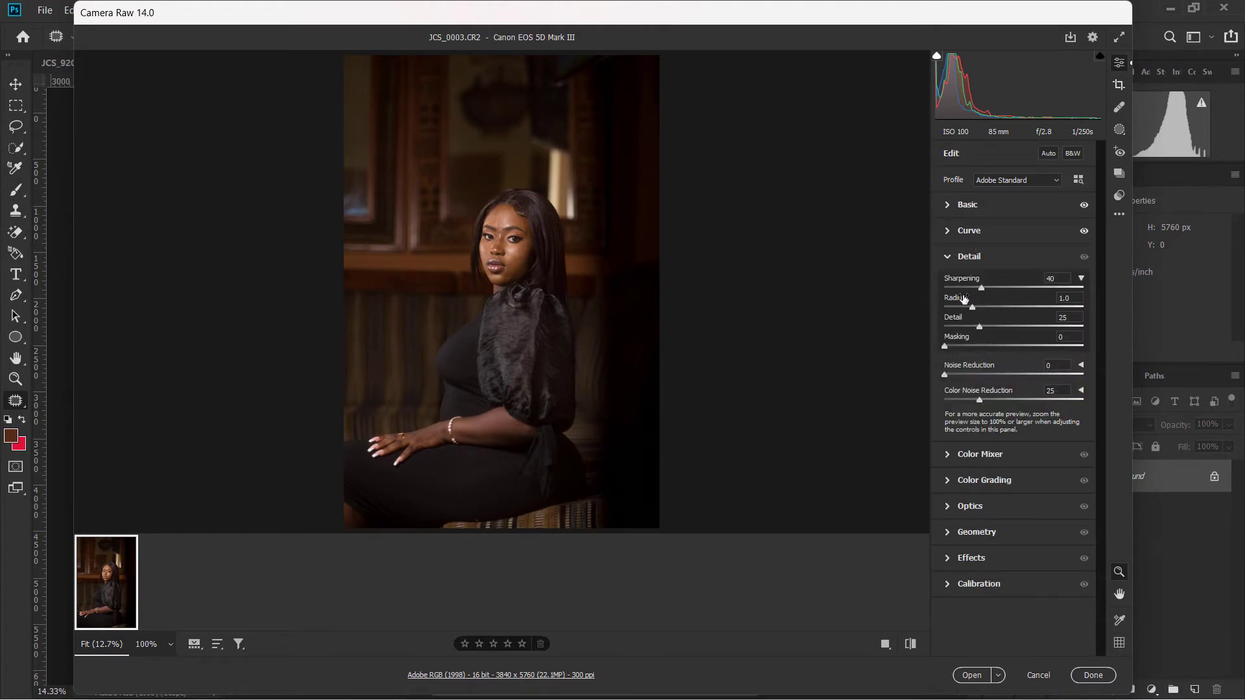
{"action": "left_click", "coordinate": [503, 250]}
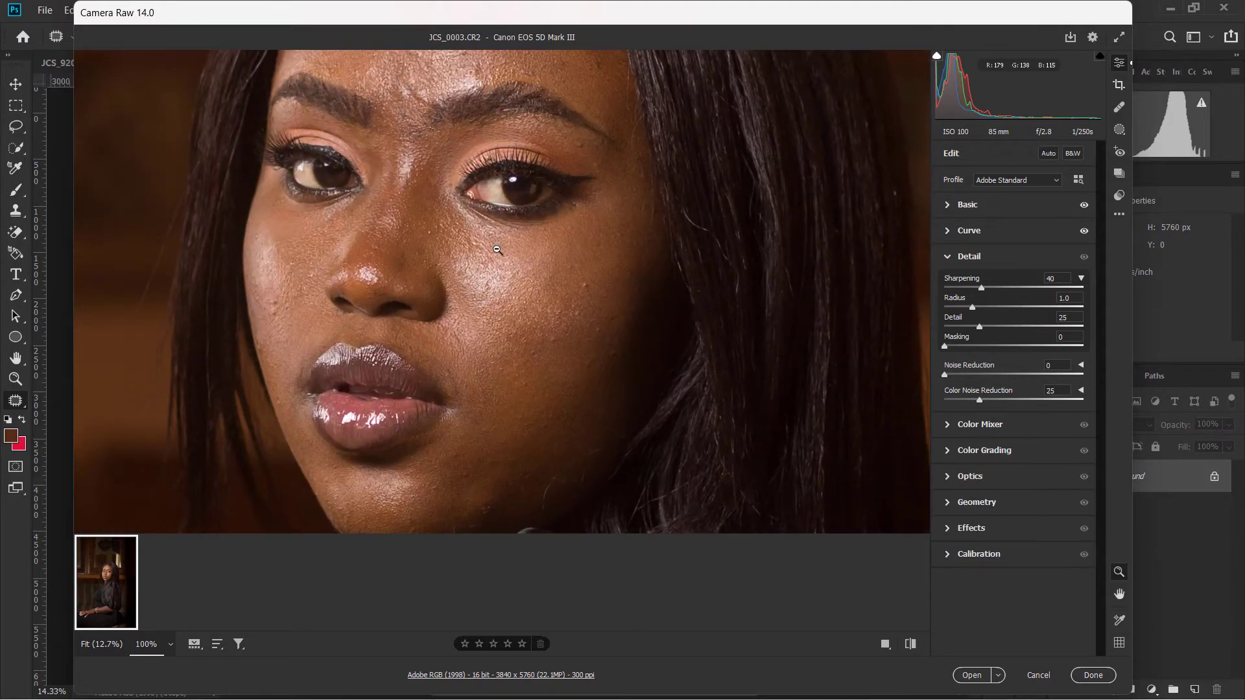
{"action": "left_click", "coordinate": [502, 298]}
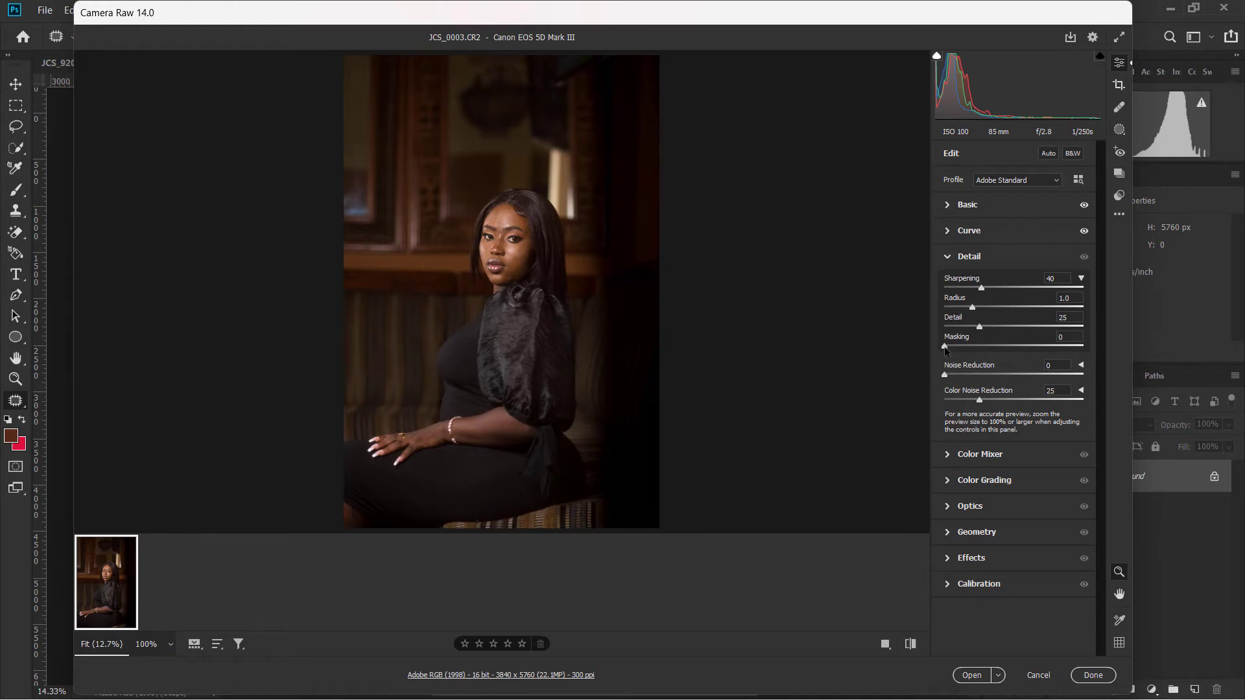
{"action": "left_click", "coordinate": [944, 346], "text": "alt"}
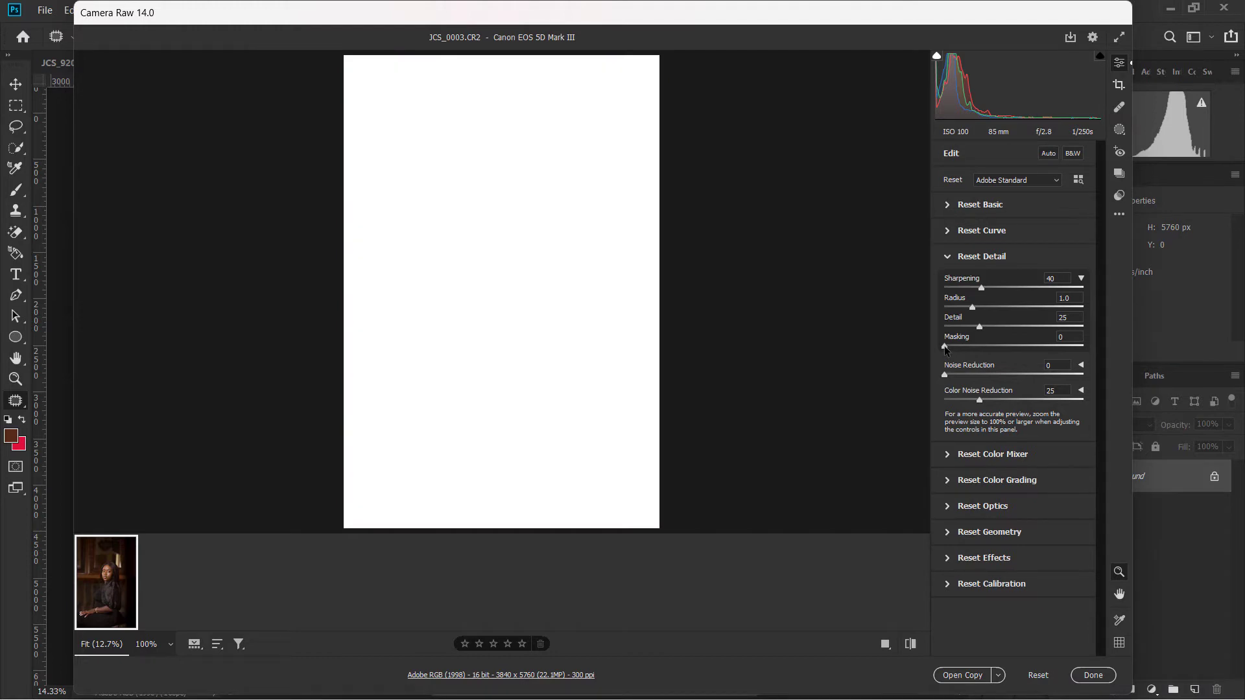
{"action": "left_click_drag", "start_coordinate": [944, 347], "coordinate": [968, 348]}
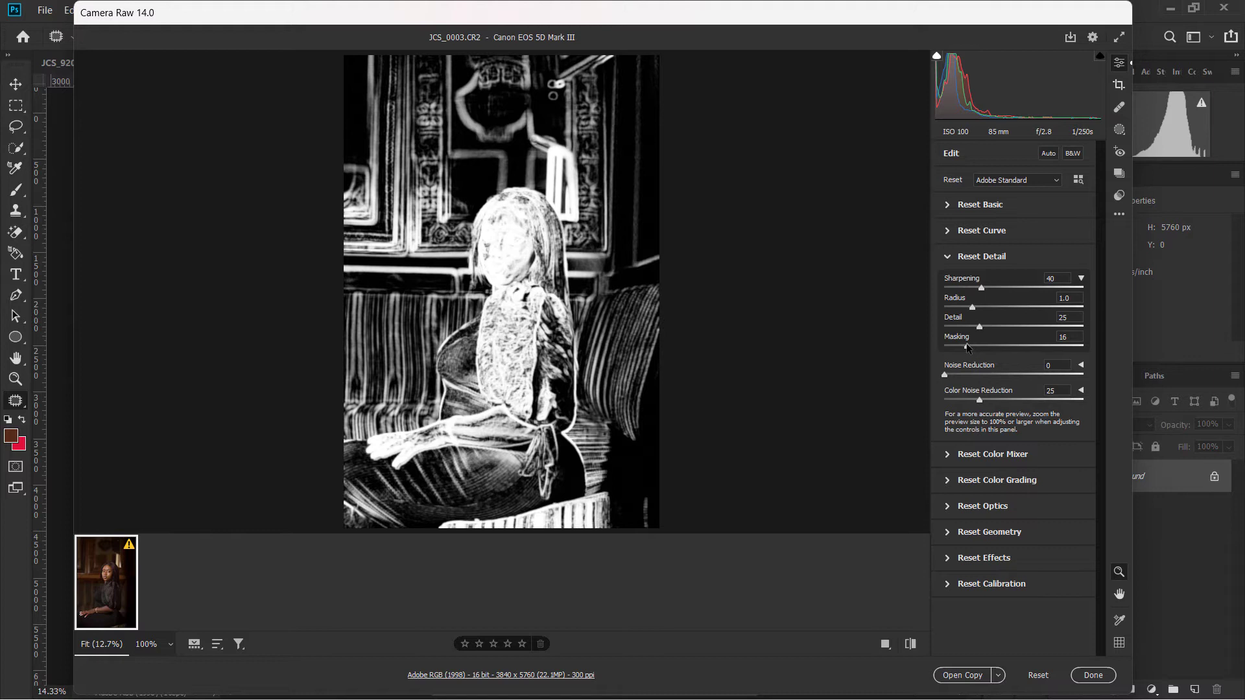
{"action": "left_click_drag", "start_coordinate": [966, 347], "coordinate": [966, 347]}
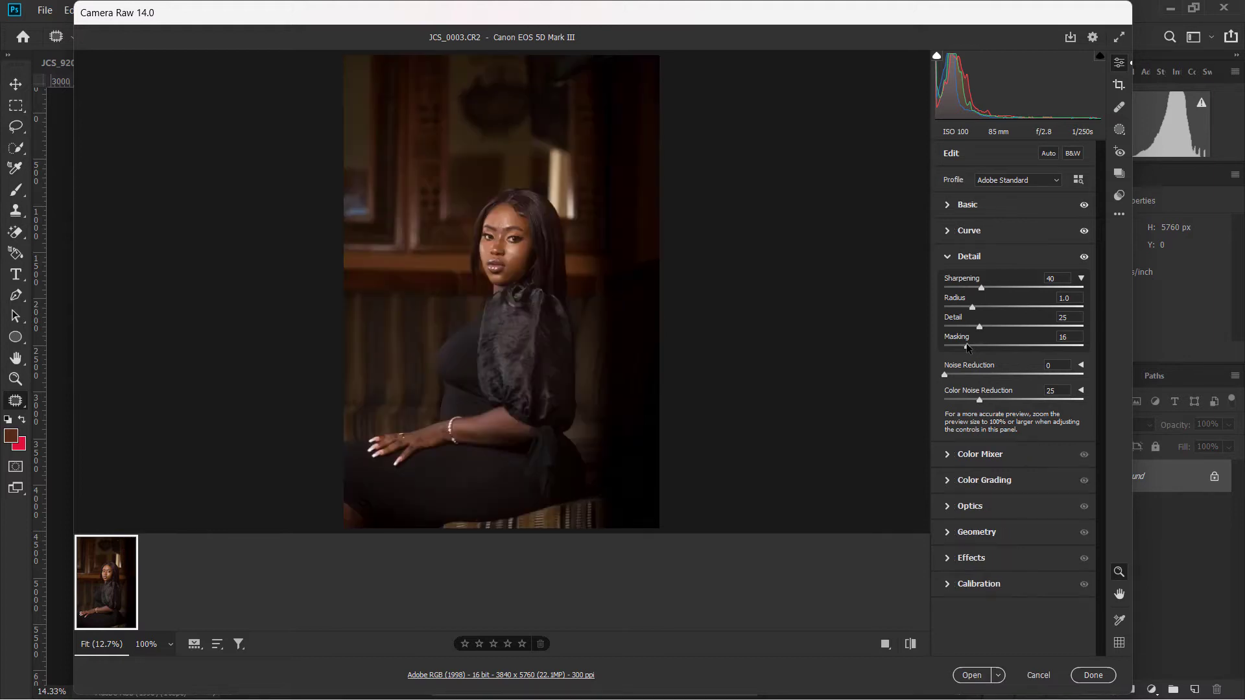
Step: Check the face at 100% and raise Sharpening from 40 to 45
{"action": "left_click", "coordinate": [507, 243]}
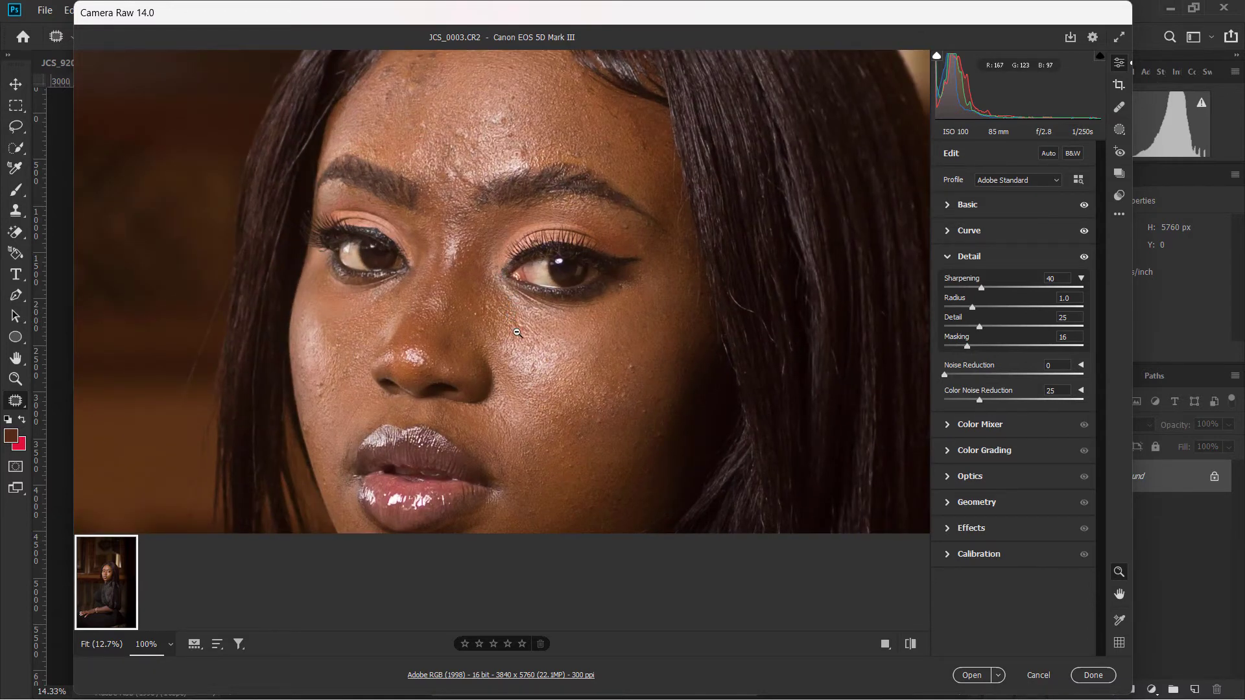
{"action": "left_click", "coordinate": [517, 333], "text": "alt"}
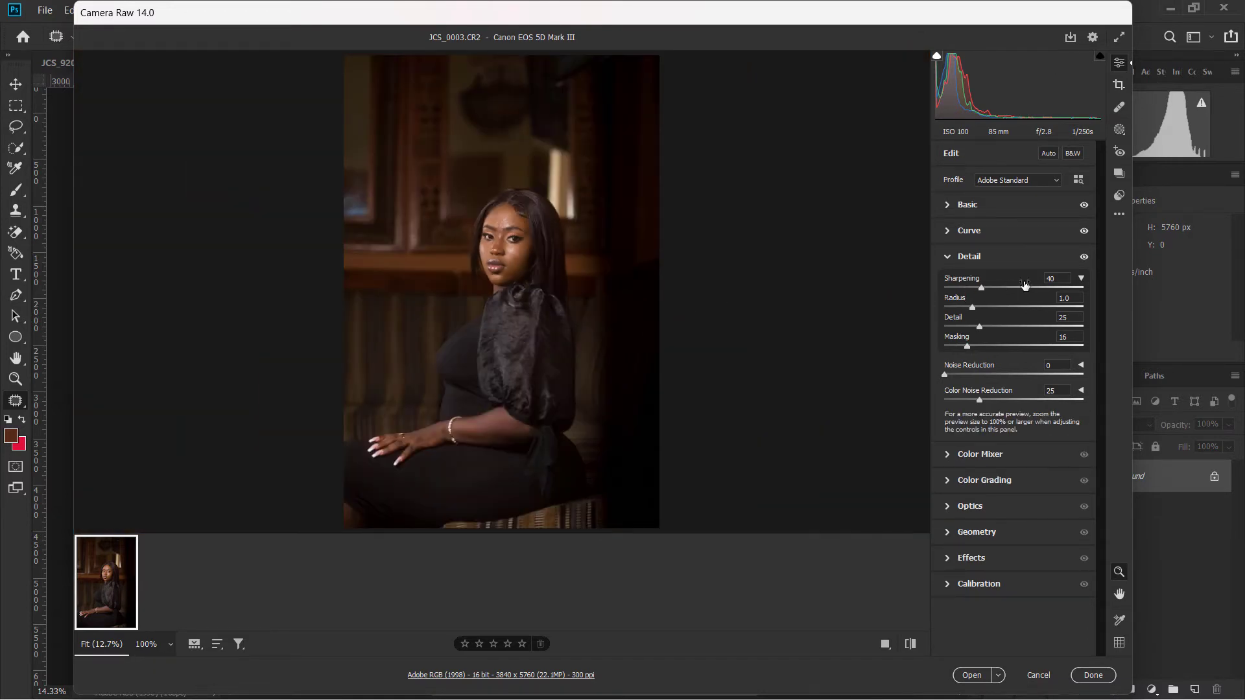
{"action": "left_click", "coordinate": [1056, 275]}
{"action": "type", "text": "45"}
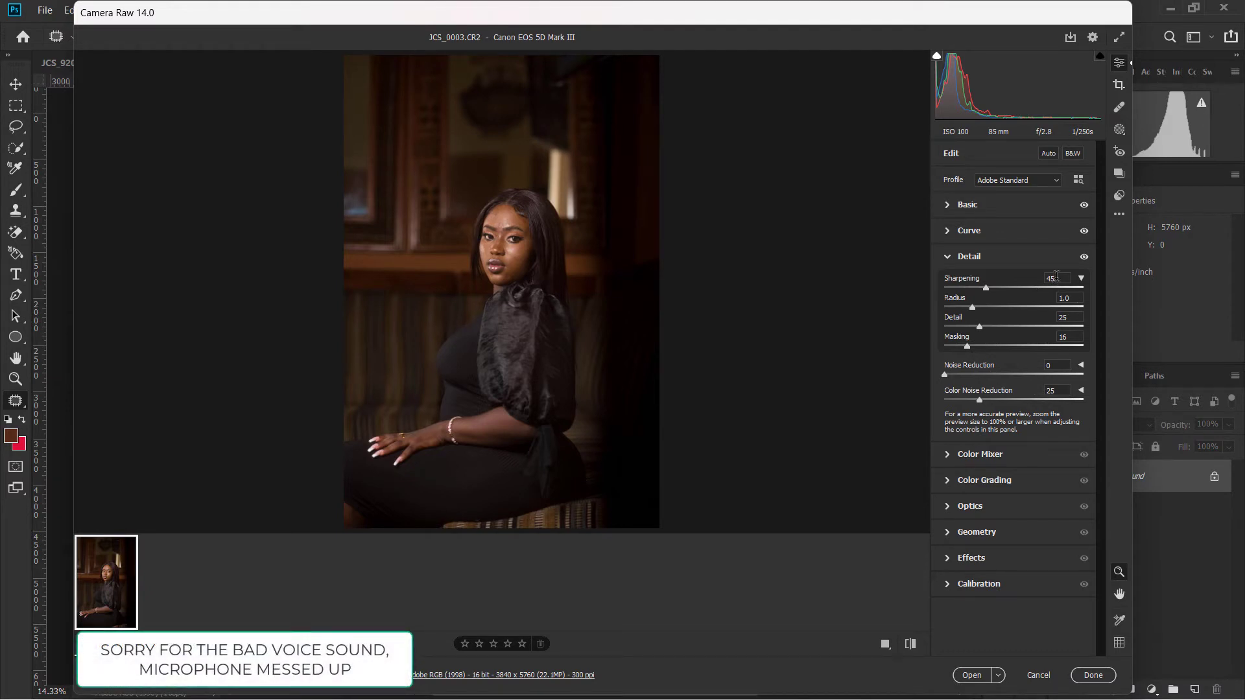
Step: In the Color Mixer, desaturate Oranges and Reds to -5 and brighten the Oranges
{"action": "left_click", "coordinate": [996, 456]}
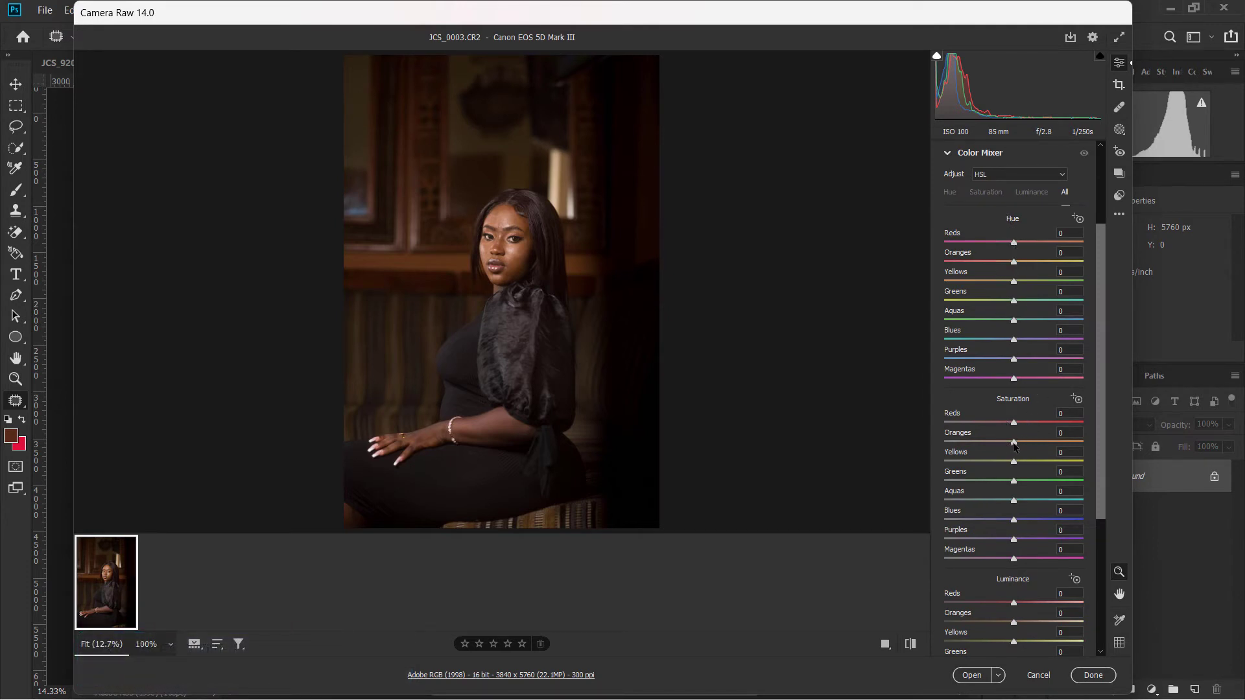
{"action": "left_click_drag", "start_coordinate": [1014, 442], "coordinate": [1010, 442]}
{"action": "left_click", "coordinate": [519, 250]}
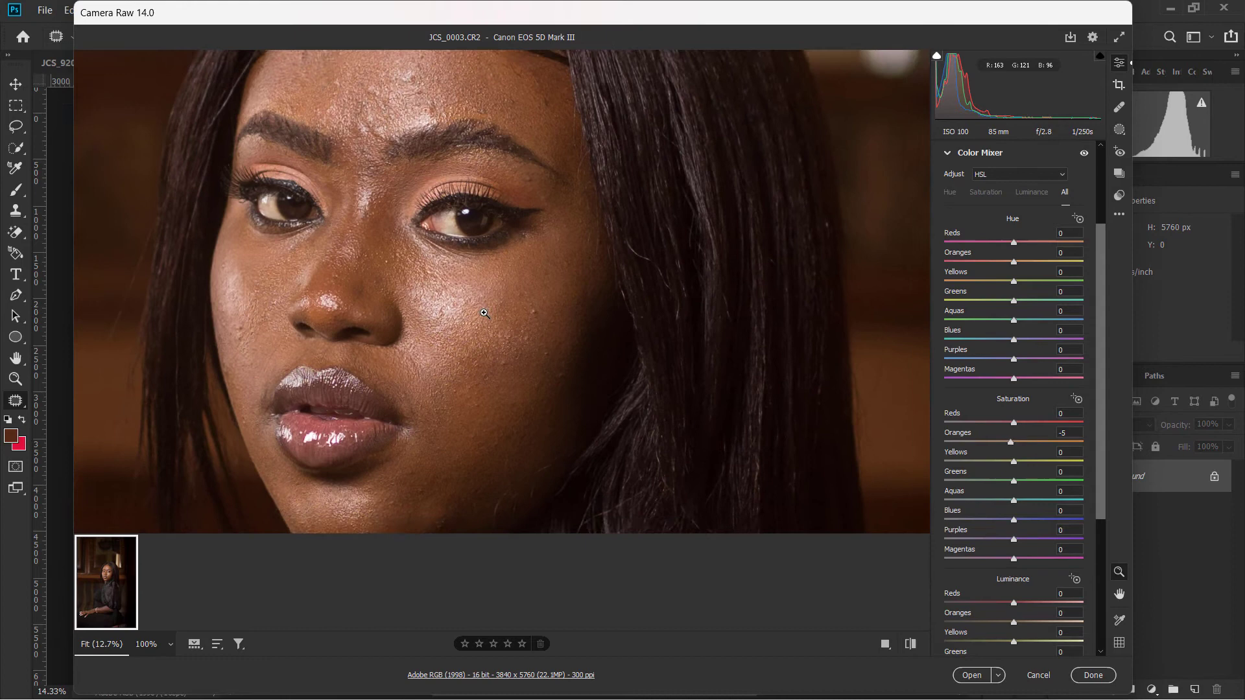
{"action": "key", "text": "ctrl+0"}
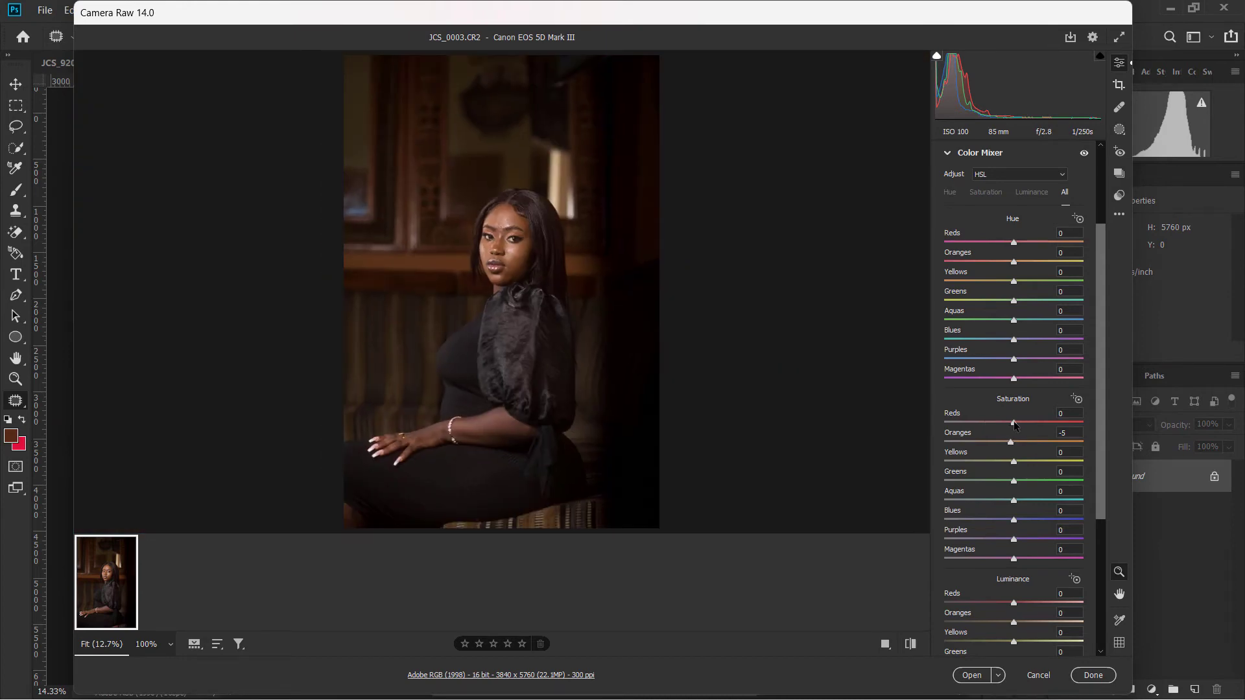
{"action": "left_click_drag", "start_coordinate": [1014, 423], "coordinate": [1010, 425]}
{"action": "left_click_drag", "start_coordinate": [1014, 625], "coordinate": [1017, 605]}
Step: Shift Oranges hue to -1, reset Reds hue to 0 and desaturate Reds to -7
{"action": "left_click_drag", "start_coordinate": [1014, 262], "coordinate": [1014, 265]}
{"action": "left_click_drag", "start_coordinate": [1015, 244], "coordinate": [1016, 245]}
{"action": "left_click", "coordinate": [1069, 233]}
{"action": "type", "text": "0"}
{"action": "left_click_drag", "start_coordinate": [1010, 424], "coordinate": [1008, 426]}
Step: Compare the colour mix on and off, then set Oranges luminance to +3
{"action": "left_click", "coordinate": [1083, 154]}
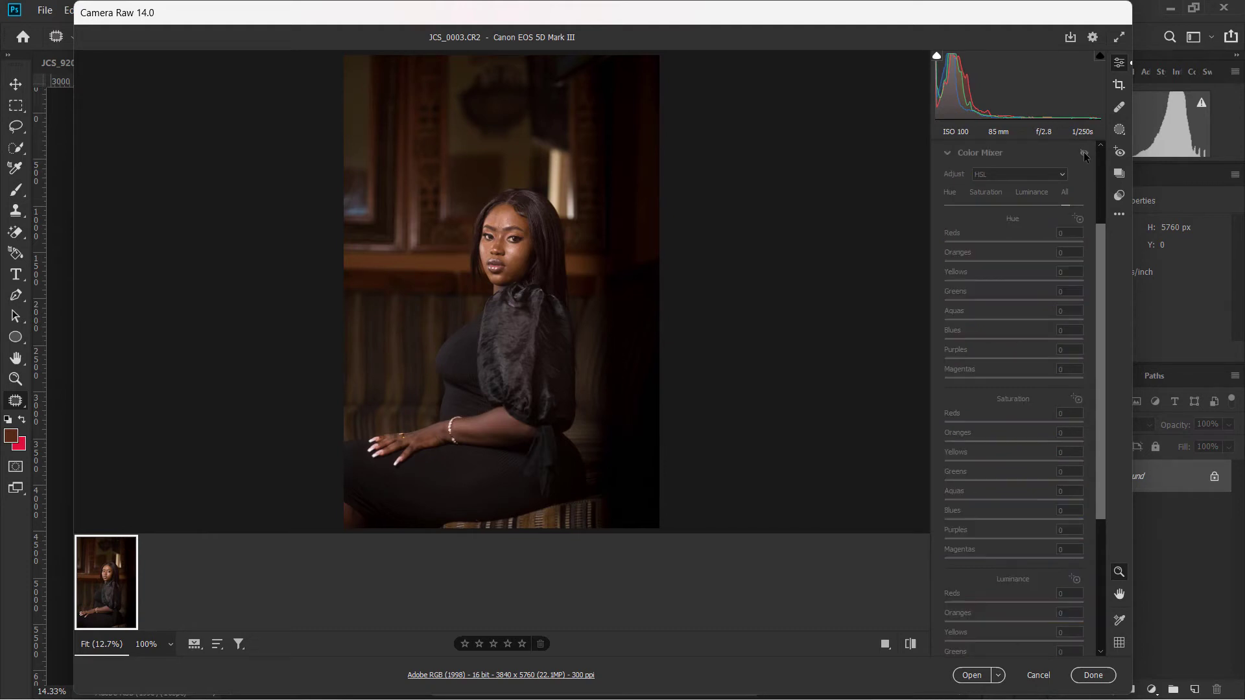
{"action": "left_click", "coordinate": [1083, 152]}
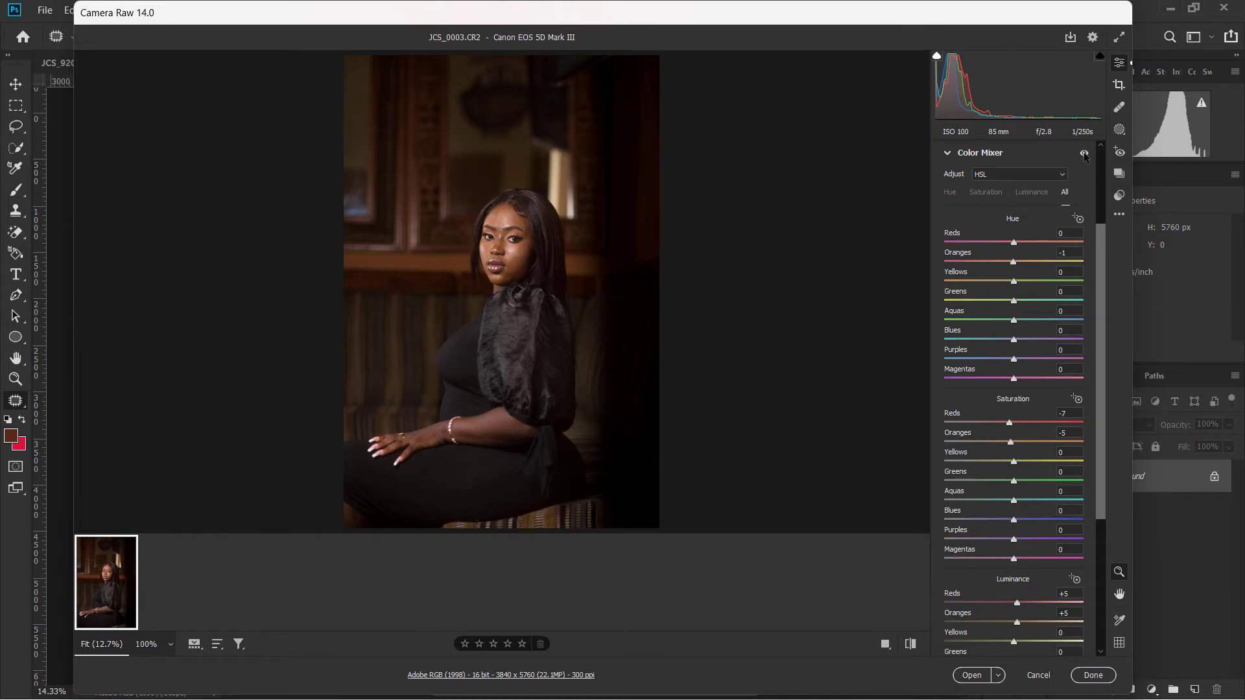
{"action": "scroll", "coordinate": [1099, 279], "scroll_direction": "down", "scroll_amount": 2}
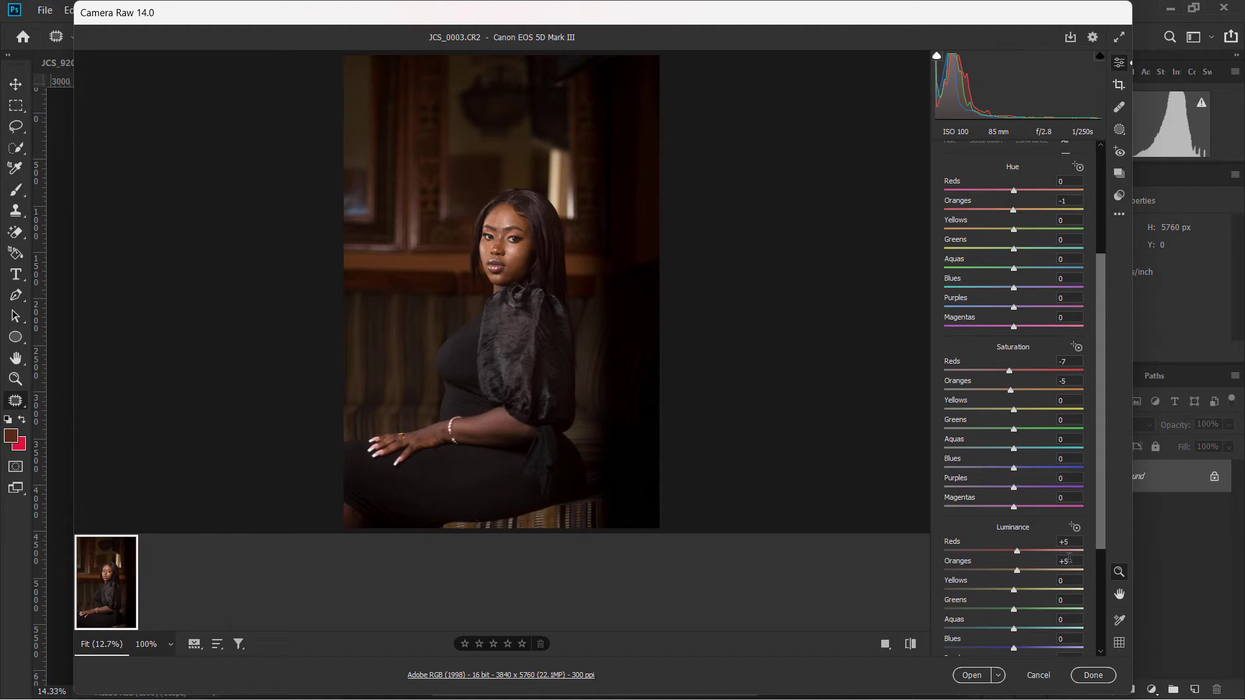
{"action": "left_click", "coordinate": [1058, 561]}
{"action": "type", "text": "3"}
{"action": "left_click_drag", "start_coordinate": [1101, 543], "coordinate": [1100, 636]}
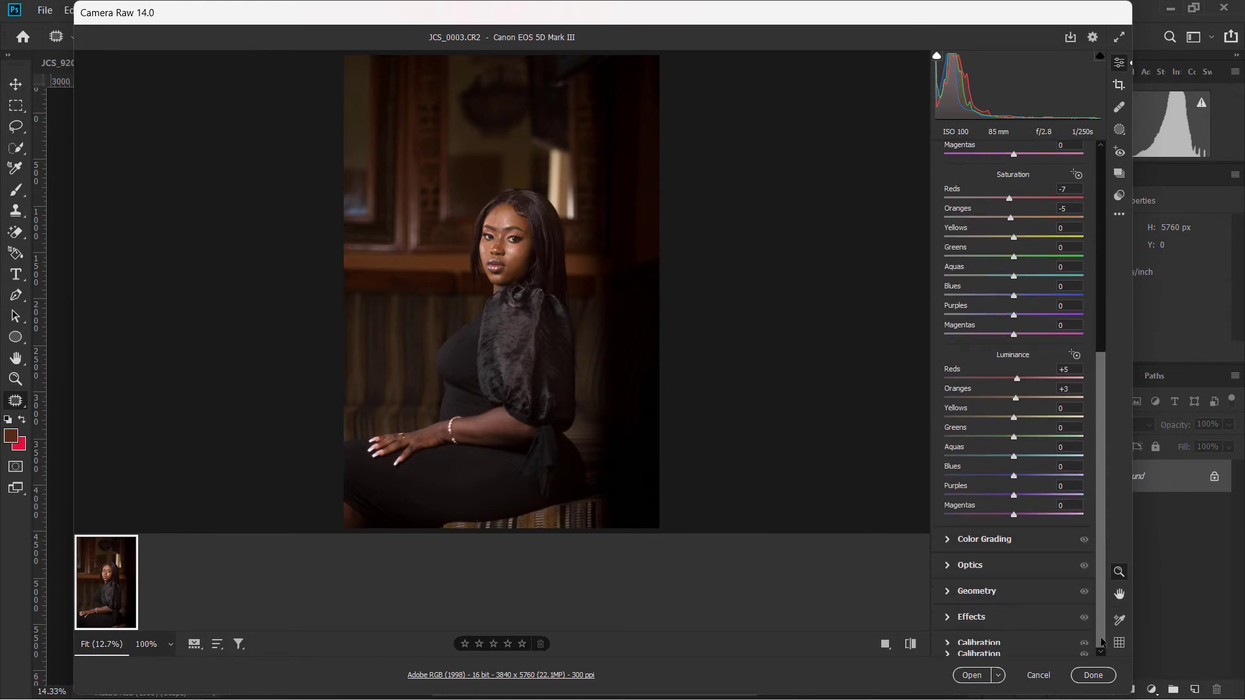
Step: Give the shadows a faint blue tint in Color Grading
{"action": "left_click", "coordinate": [989, 539]}
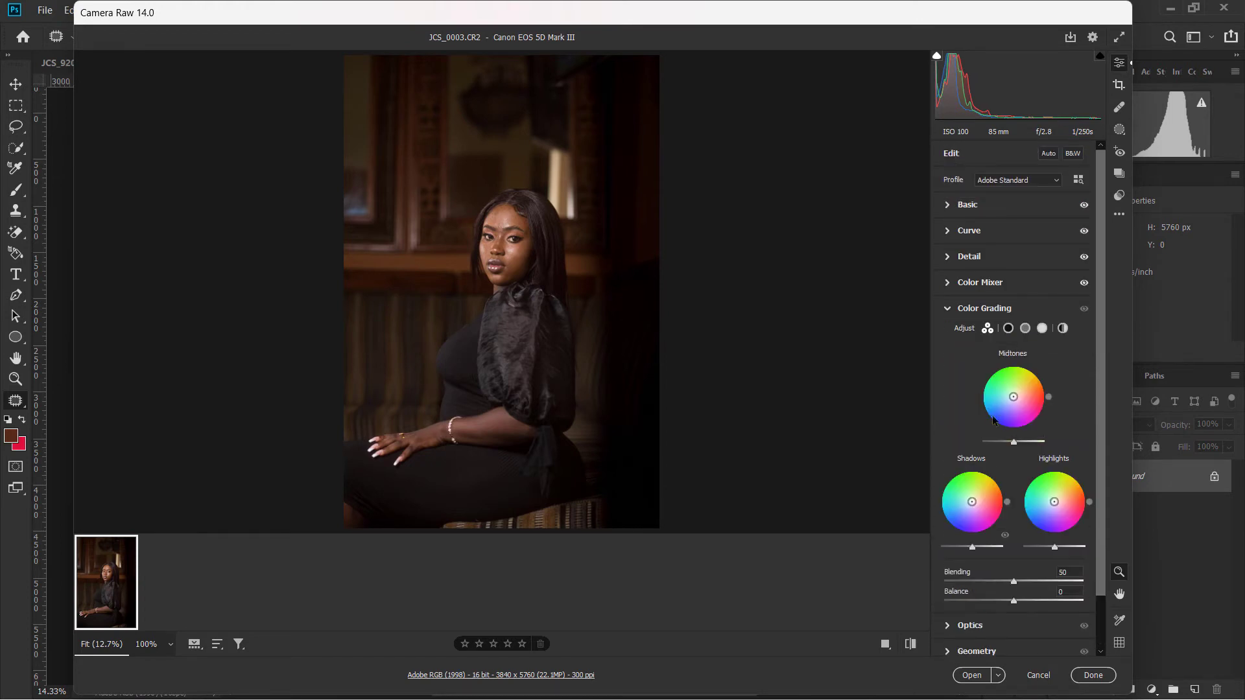
{"action": "left_click", "coordinate": [1009, 328]}
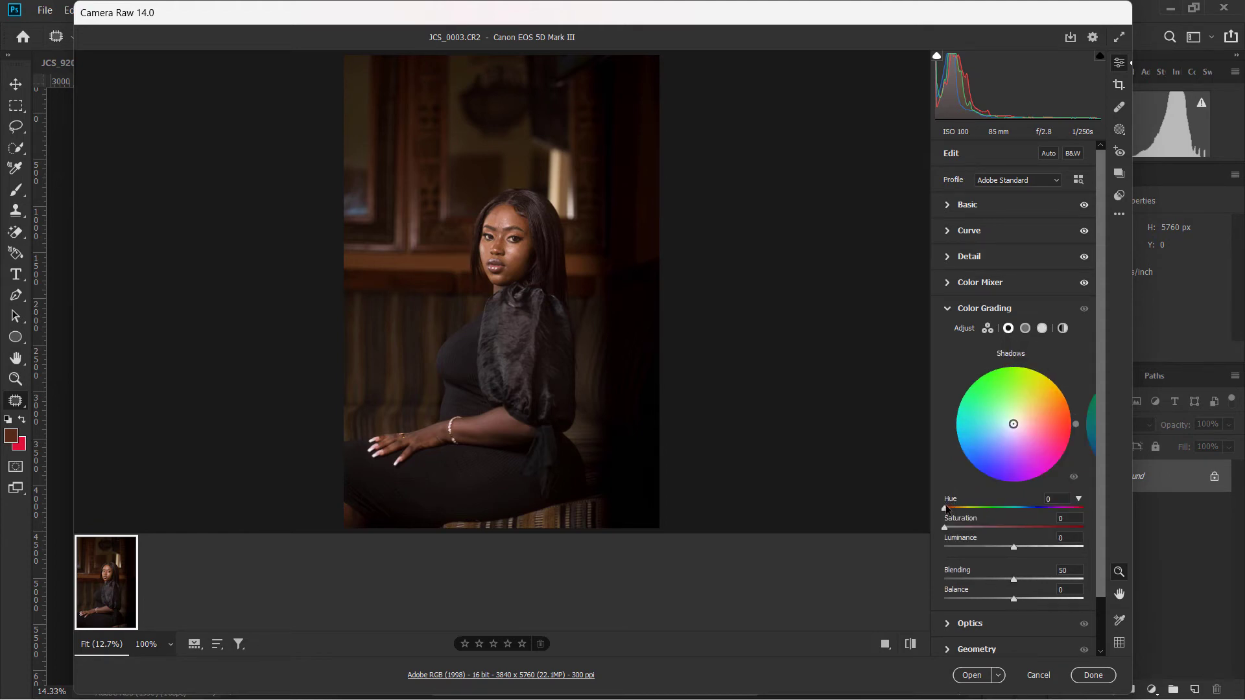
{"action": "left_click_drag", "start_coordinate": [944, 508], "coordinate": [1038, 512]}
{"action": "left_click_drag", "start_coordinate": [947, 530], "coordinate": [951, 530]}
Step: Tint the highlights at Hue 229, Saturation 4, and raise Blending to 52
{"action": "left_click", "coordinate": [1042, 329]}
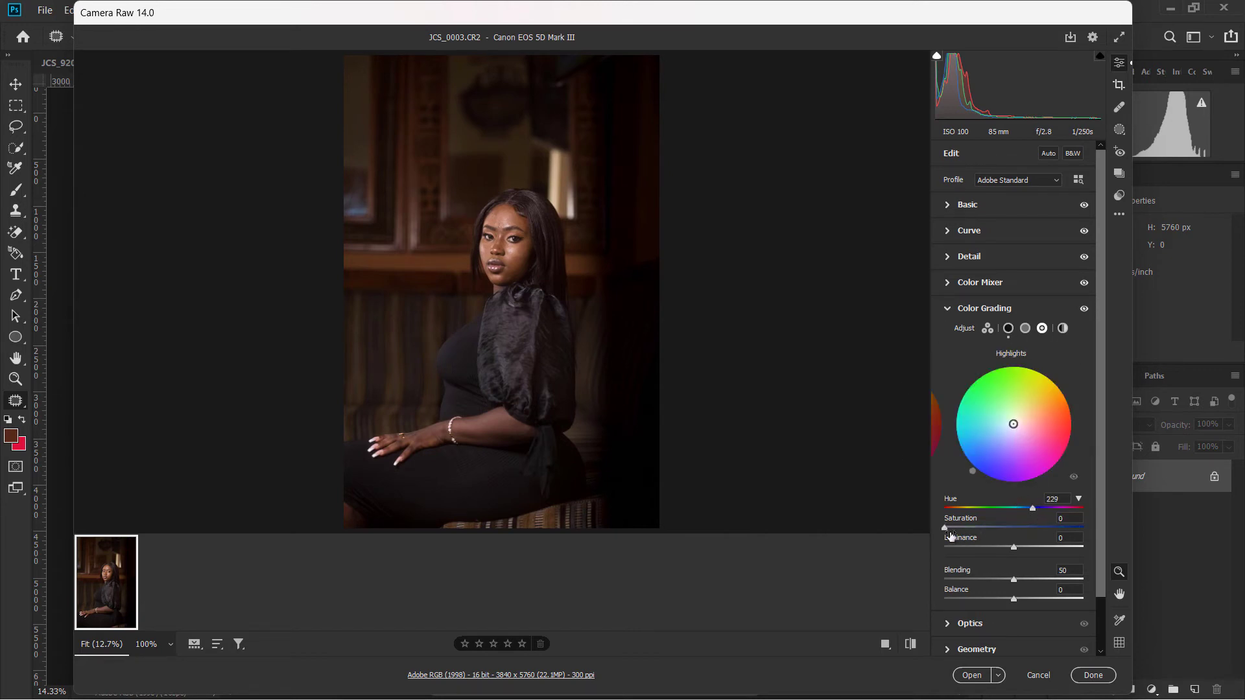
{"action": "left_click_drag", "start_coordinate": [945, 528], "coordinate": [951, 530]}
{"action": "left_click", "coordinate": [1083, 309]}
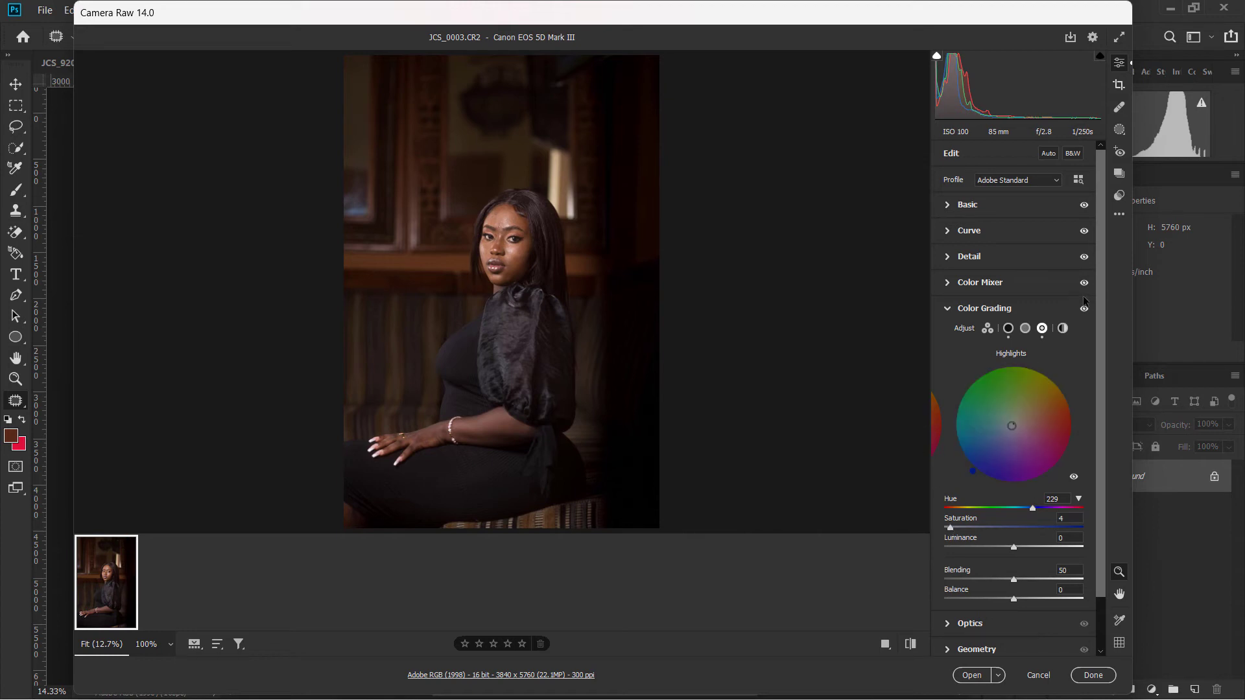
{"action": "left_click", "coordinate": [1081, 309]}
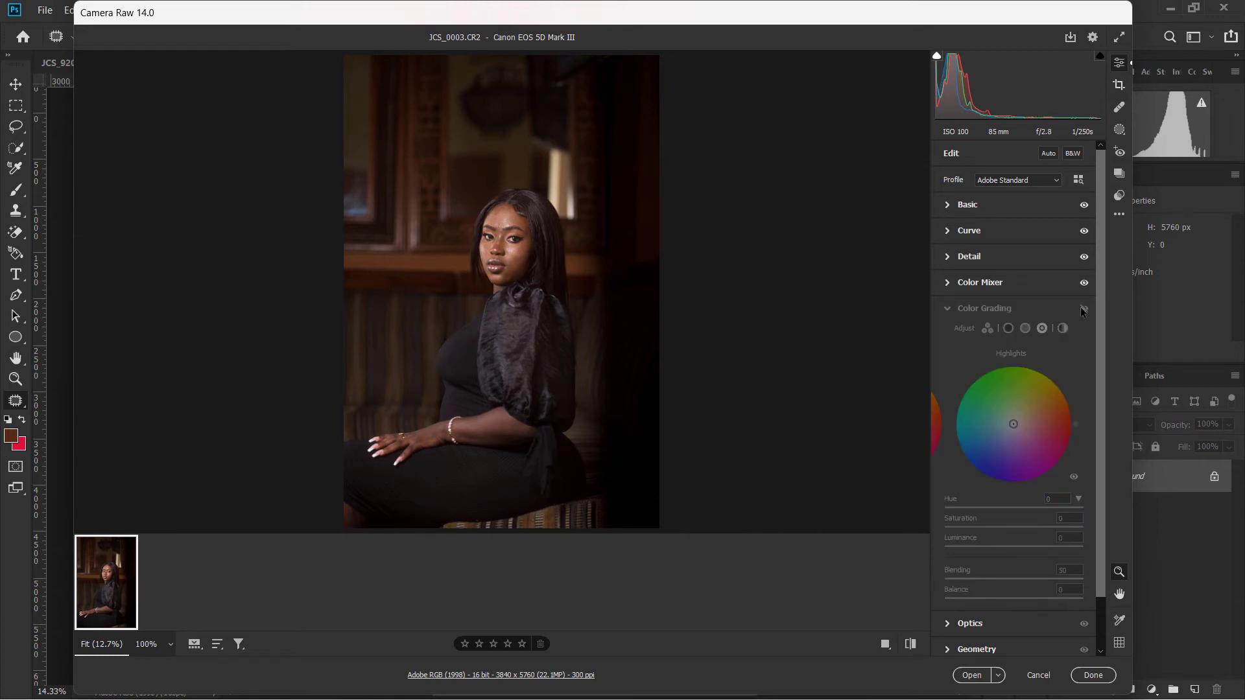
{"action": "left_click", "coordinate": [1081, 310]}
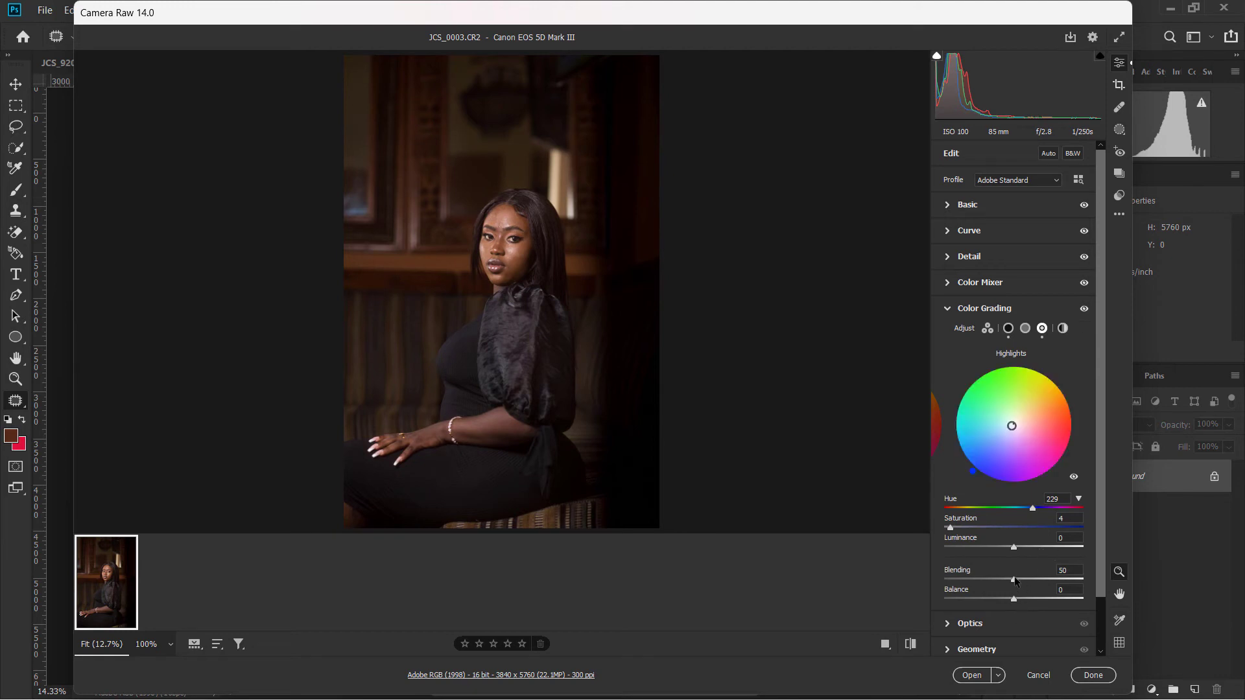
{"action": "left_click_drag", "start_coordinate": [1016, 580], "coordinate": [1019, 581]}
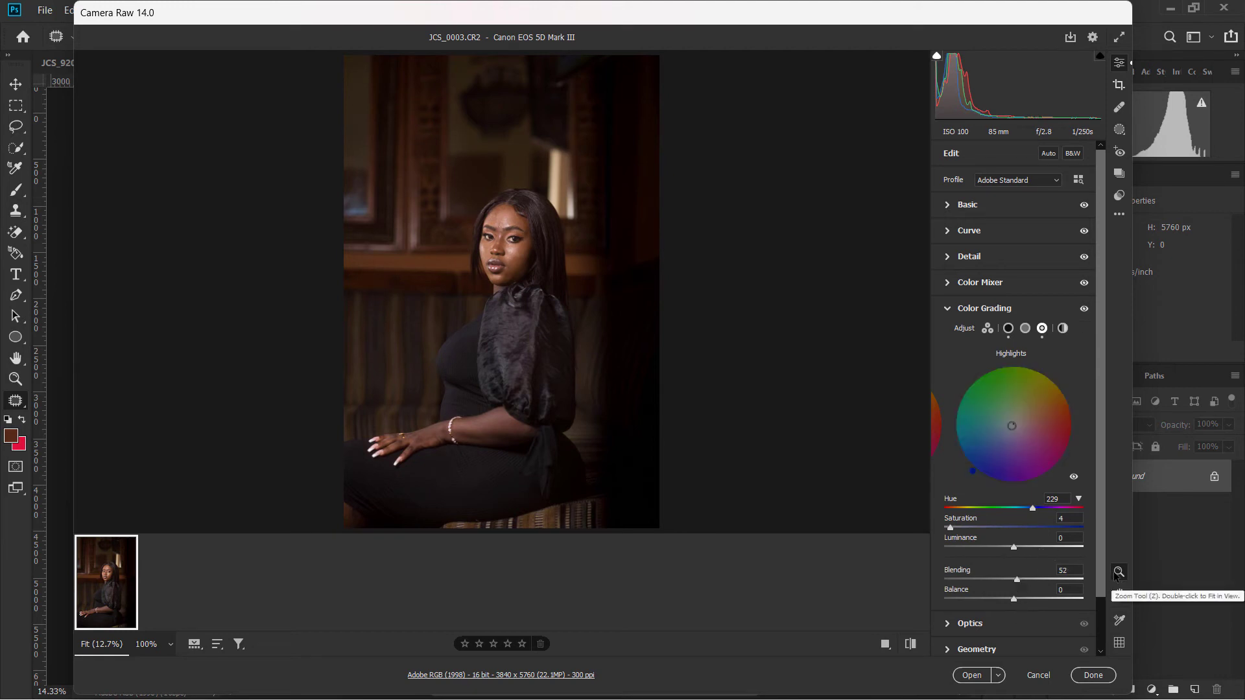
{"action": "scroll", "coordinate": [1040, 603], "scroll_direction": "down", "scroll_amount": 2}
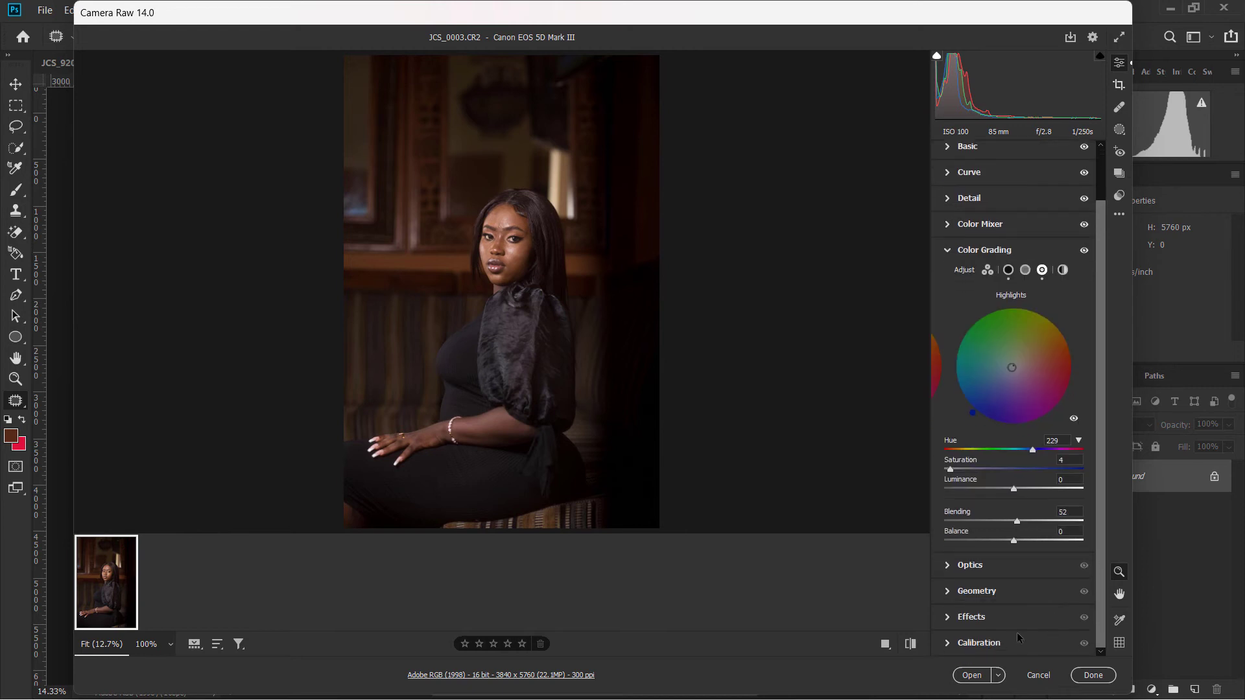
Step: In Calibration, set Blue Primary Hue -3 and Saturation +10, and Green Primary Hue +1
{"action": "left_click", "coordinate": [997, 644]}
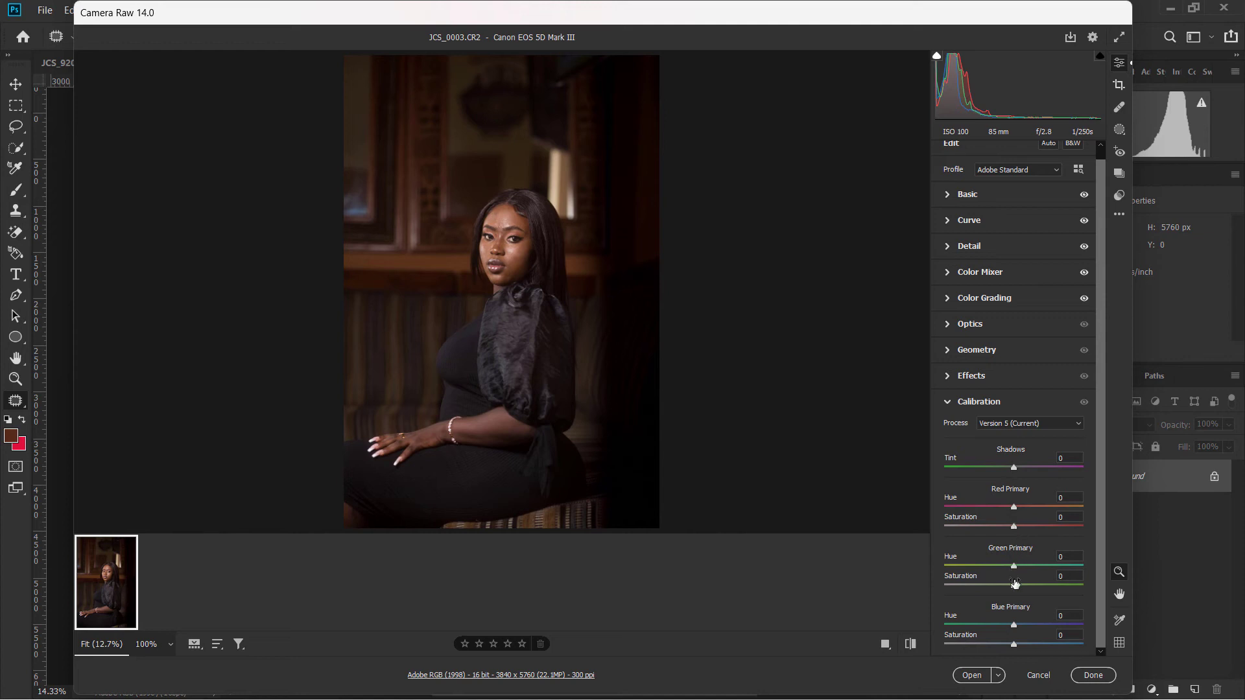
{"action": "left_click_drag", "start_coordinate": [1013, 585], "coordinate": [1018, 586]}
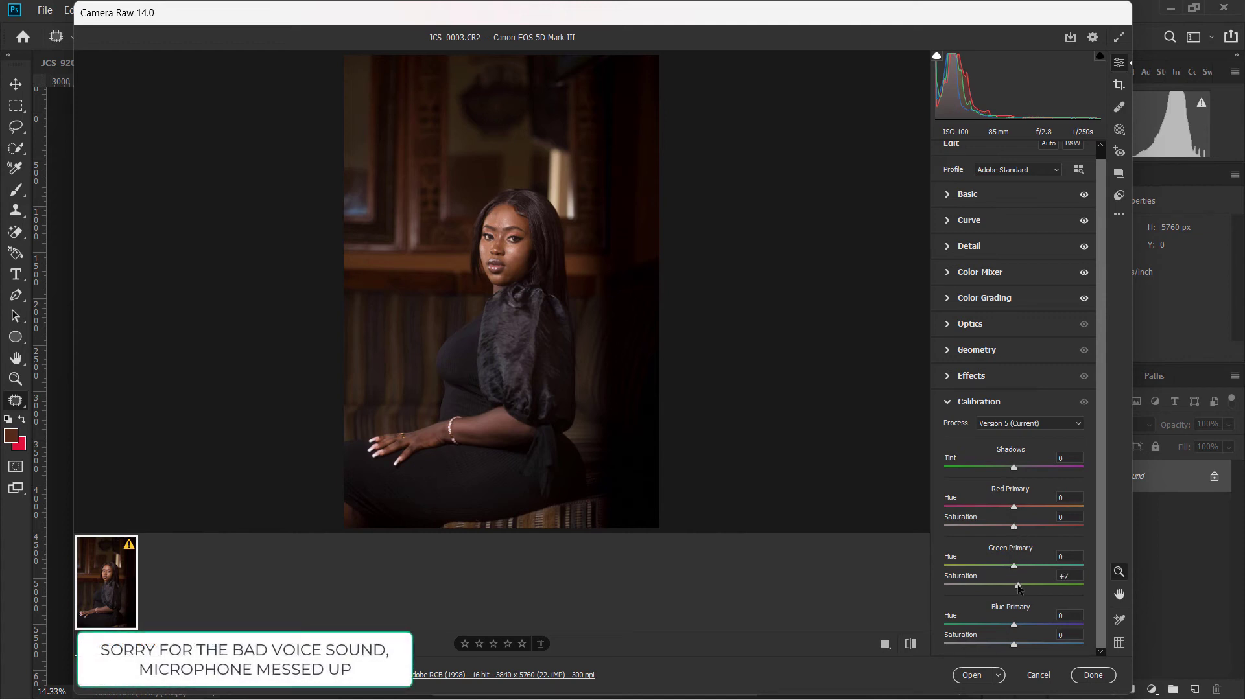
{"action": "left_click_drag", "start_coordinate": [1013, 645], "coordinate": [1020, 645]}
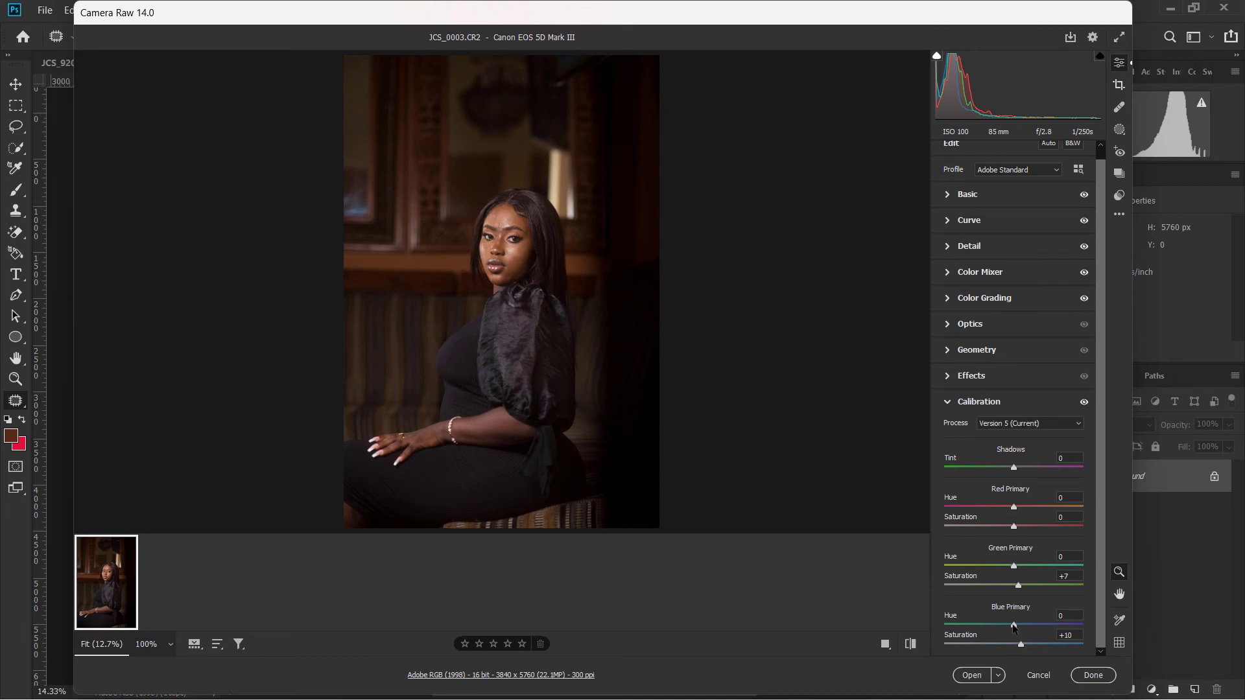
{"action": "left_click_drag", "start_coordinate": [1013, 626], "coordinate": [1012, 626]}
{"action": "left_click_drag", "start_coordinate": [1011, 627], "coordinate": [1015, 628]}
{"action": "left_click_drag", "start_coordinate": [1014, 567], "coordinate": [1015, 568]}
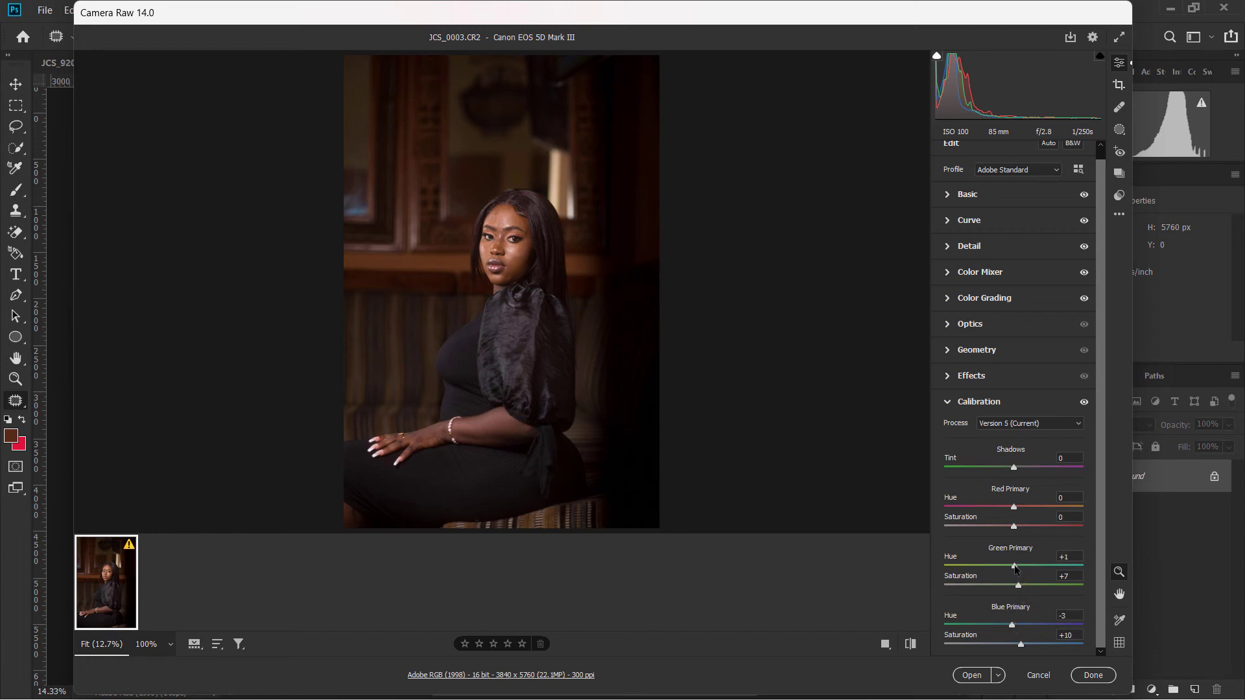
Step: Enter Green Primary Saturation +5, Red Primary Saturation -3 and Red Primary Hue +1
{"action": "left_click", "coordinate": [1067, 576]}
{"action": "type", "text": "5"}
{"action": "left_click", "coordinate": [1075, 557]}
{"action": "left_click", "coordinate": [1067, 517]}
{"action": "type", "text": "-3"}
{"action": "key", "text": "Return"}
{"action": "left_click", "coordinate": [1065, 496]}
{"action": "type", "text": "1"}
{"action": "key", "text": "Return"}
{"action": "scroll", "coordinate": [1065, 515], "scroll_direction": "up", "scroll_amount": 1}
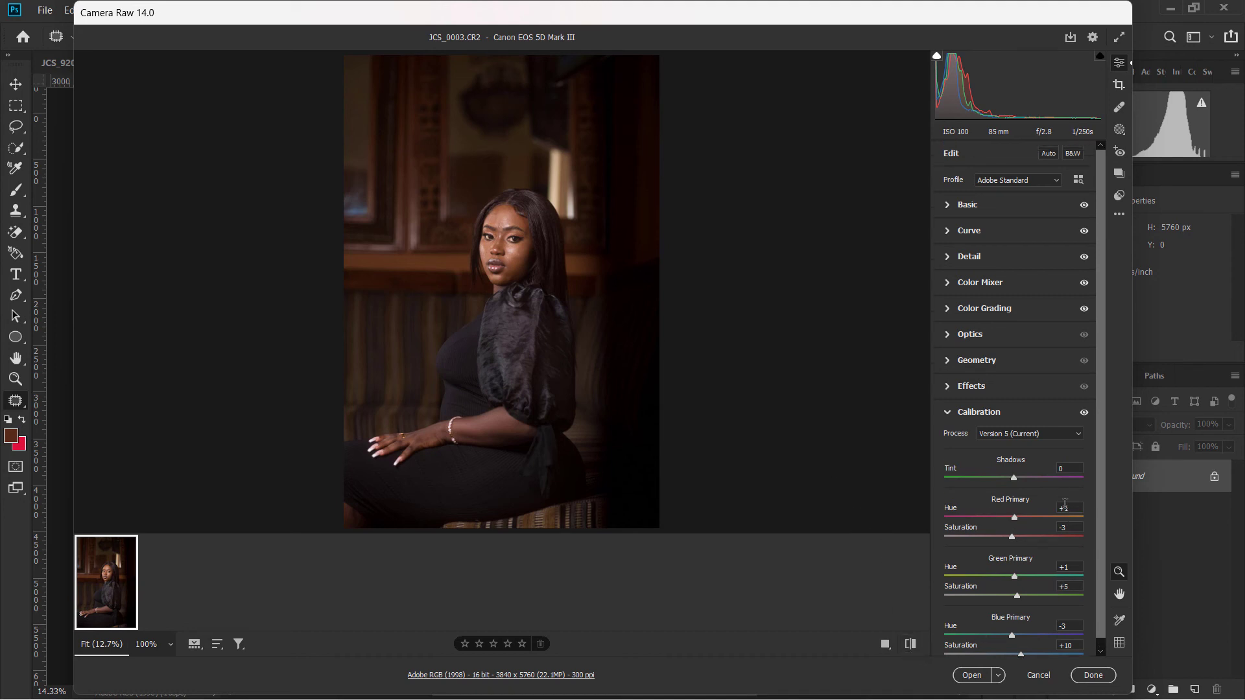
{"action": "scroll", "coordinate": [1066, 493], "scroll_direction": "down", "scroll_amount": 1}
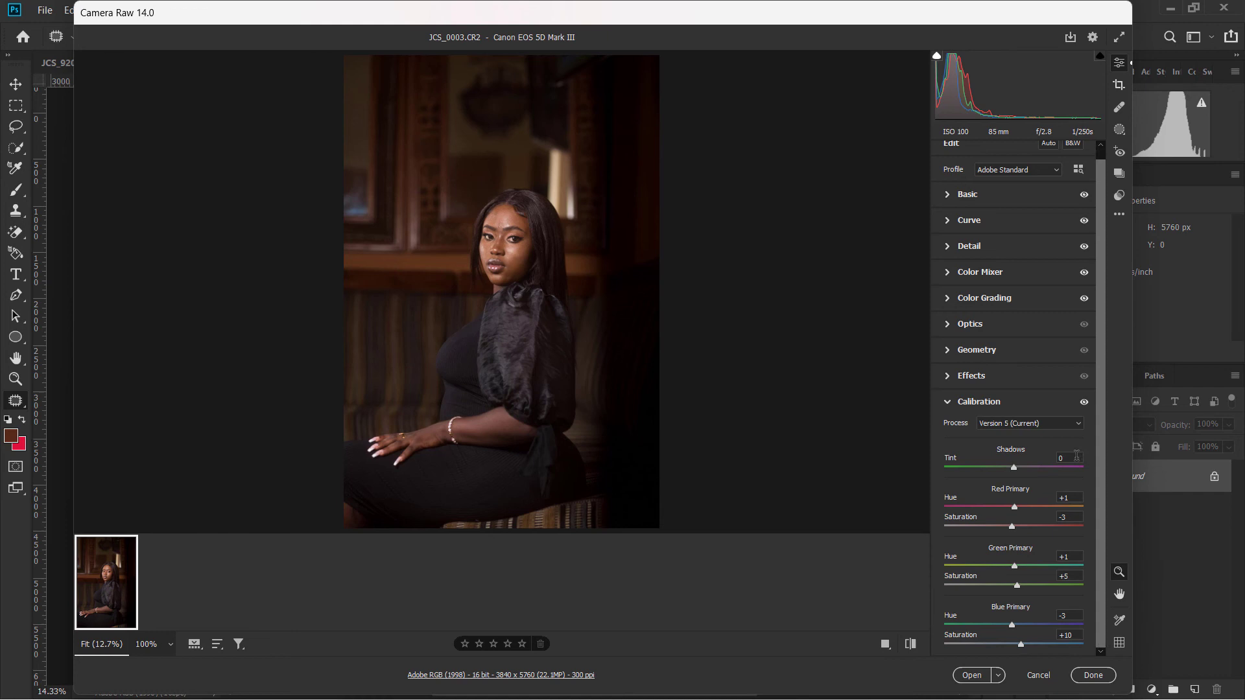
Step: Preview default settings, then show before and after side by side, zooming to 100% on the face
{"action": "left_click", "coordinate": [910, 644]}
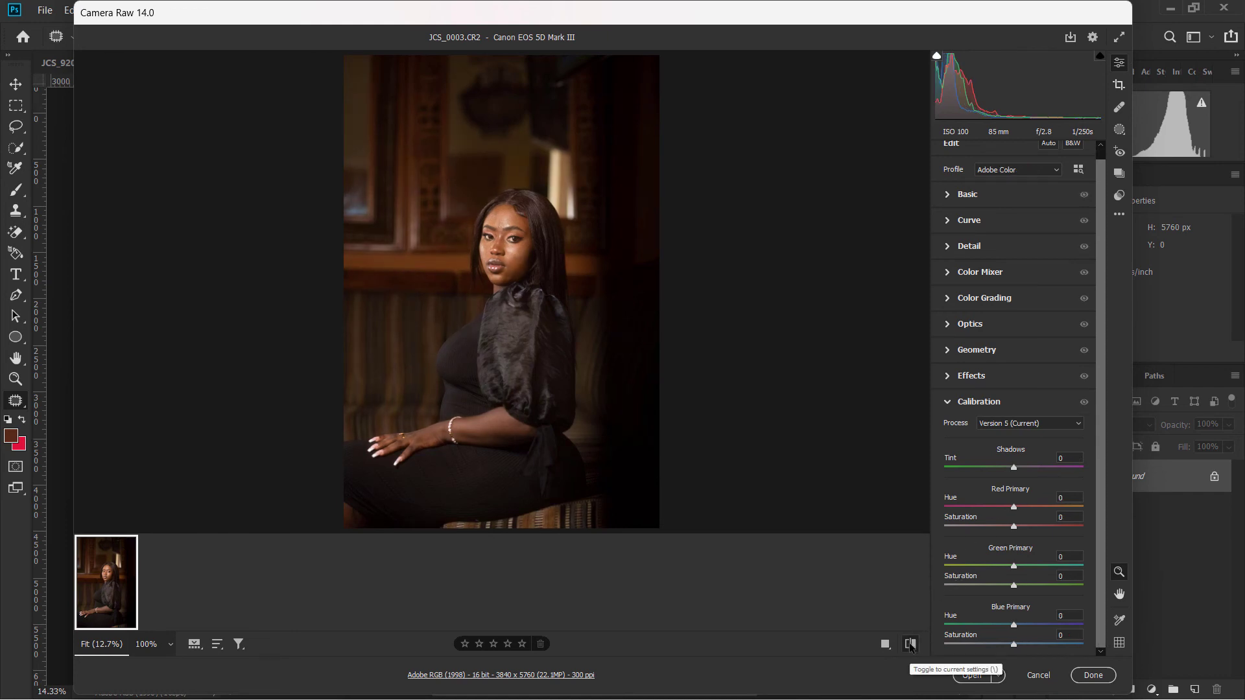
{"action": "left_click", "coordinate": [910, 644]}
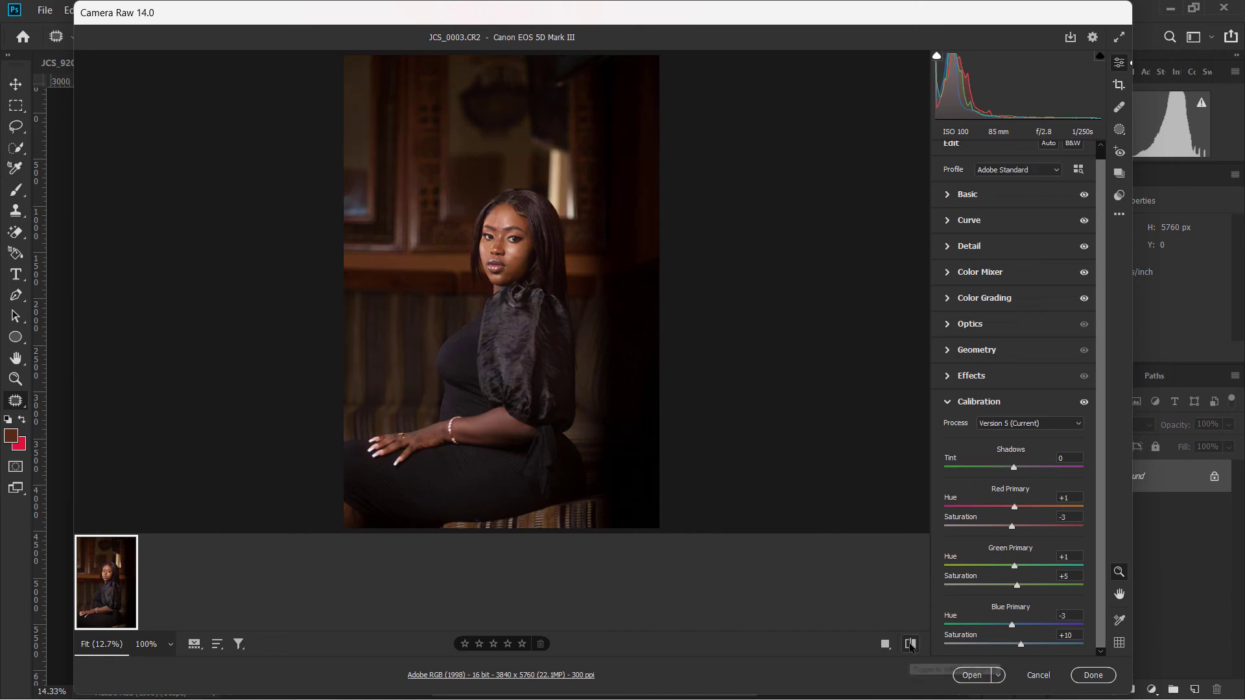
{"action": "left_click", "coordinate": [885, 645]}
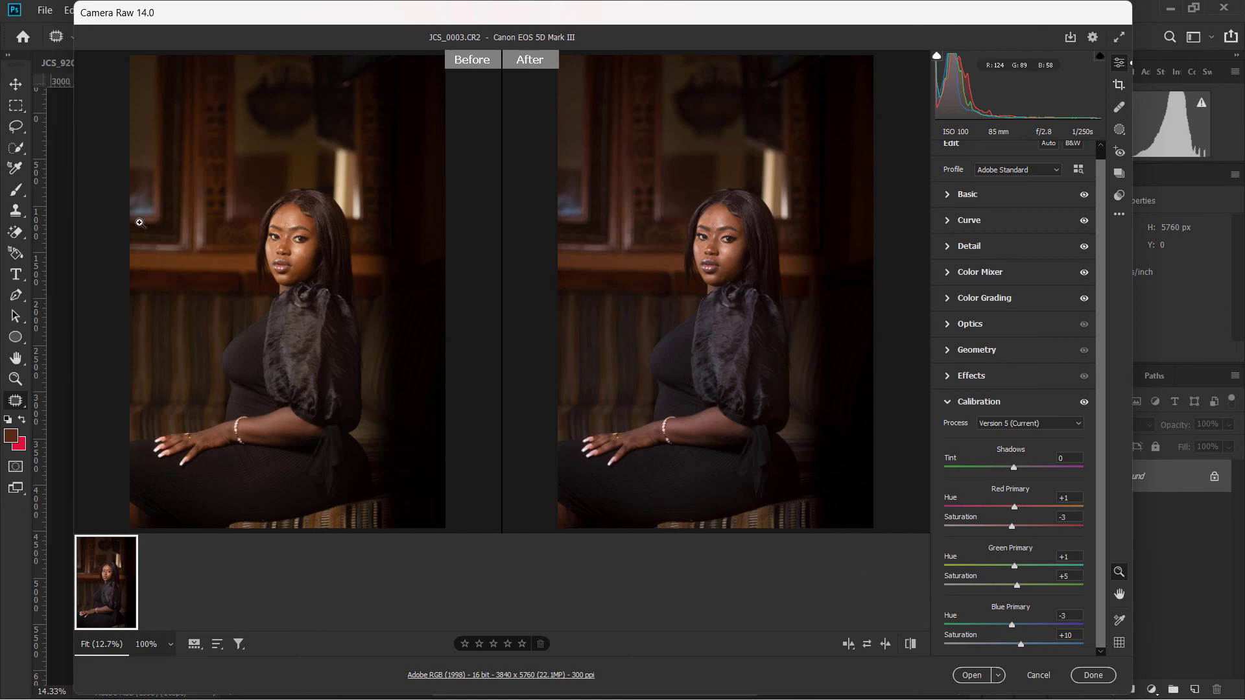
{"action": "left_click", "coordinate": [283, 248]}
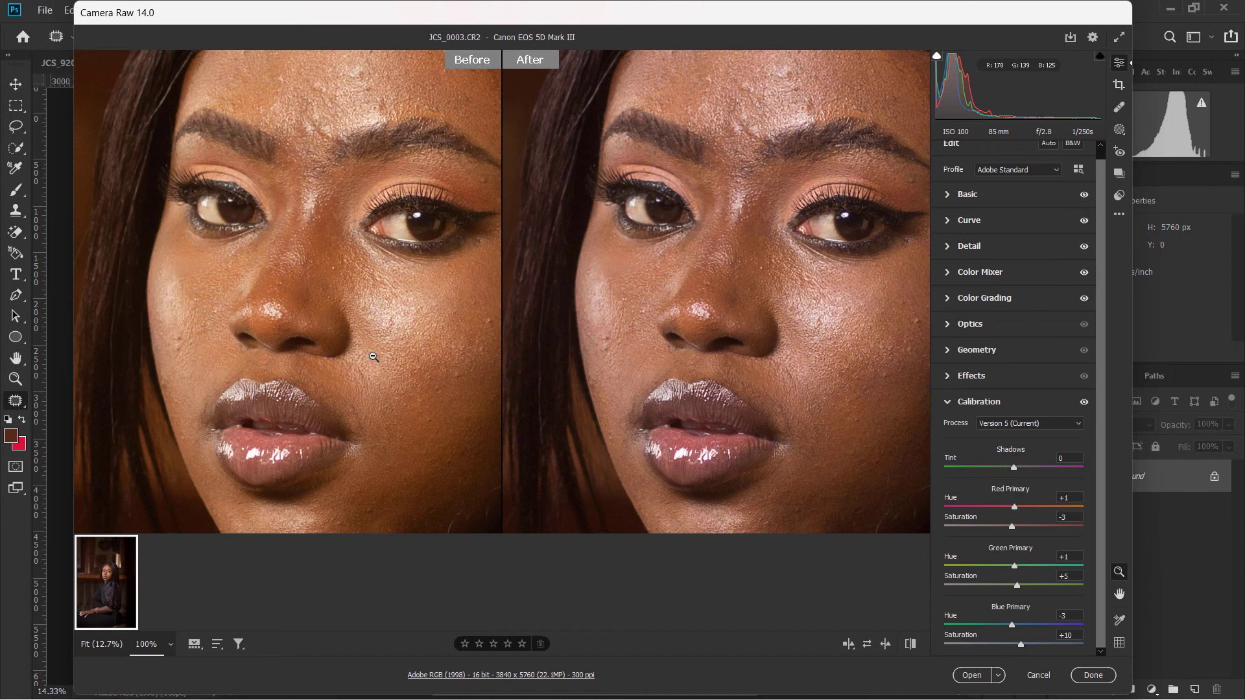
{"action": "left_click", "coordinate": [456, 313]}
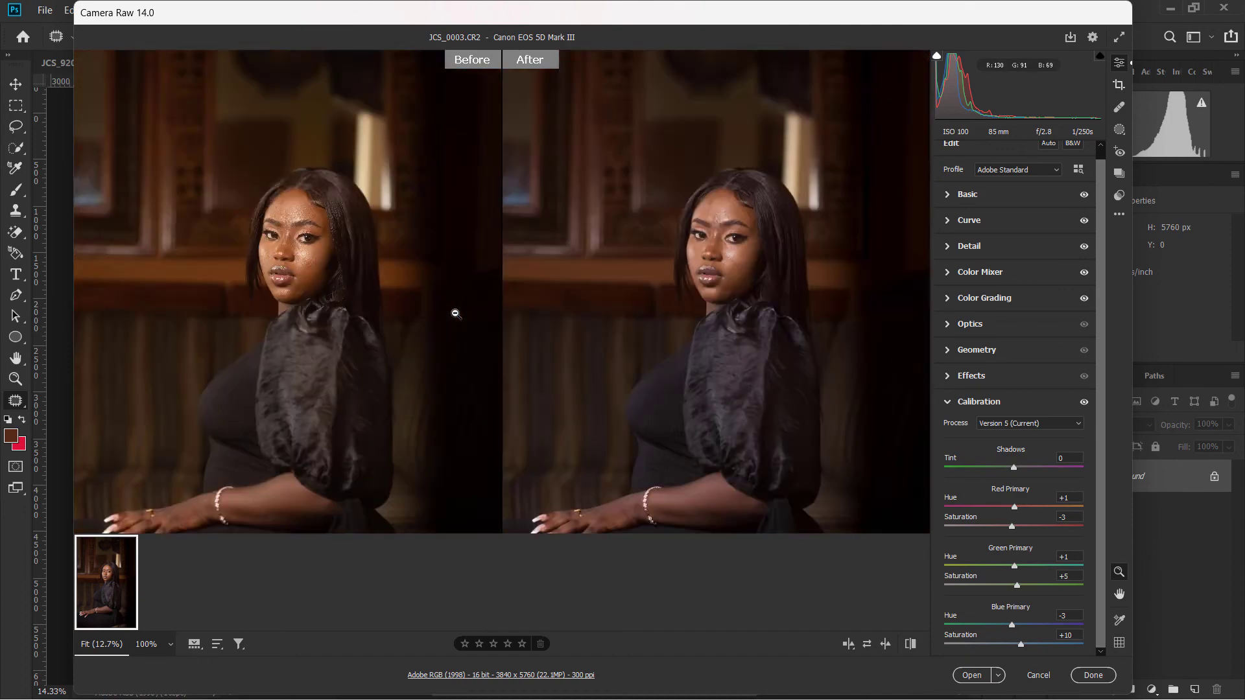
{"action": "left_click", "coordinate": [720, 248]}
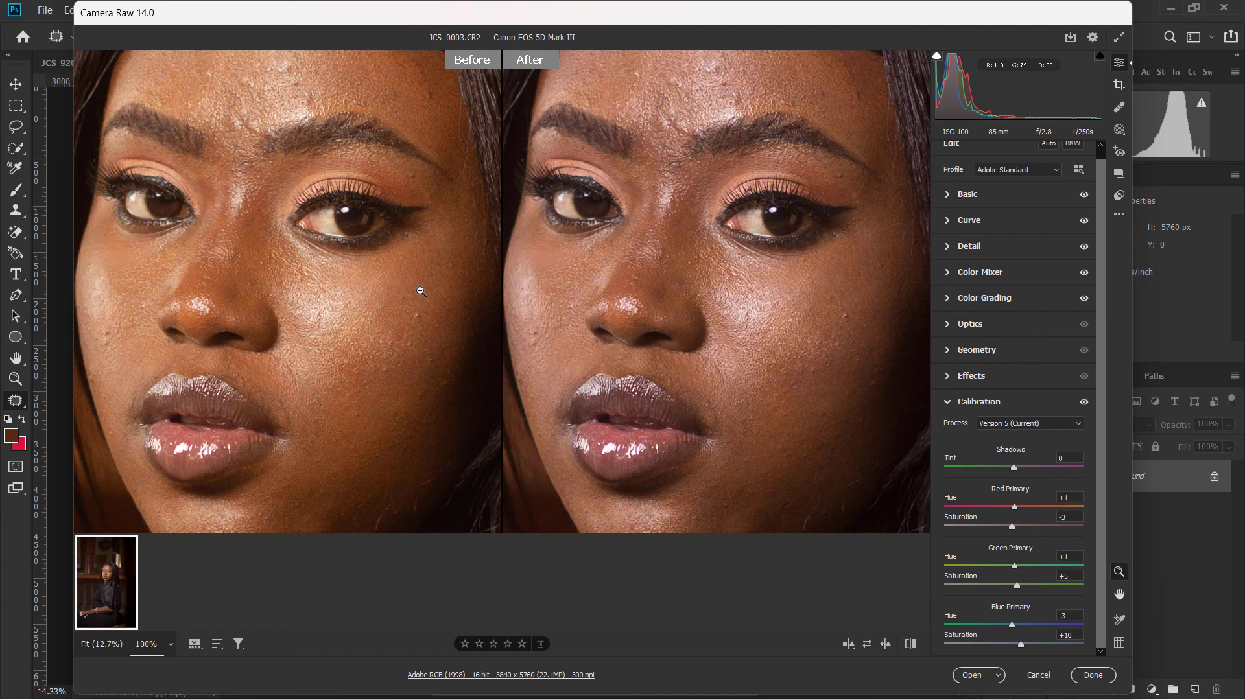
{"action": "left_click", "coordinate": [421, 291]}
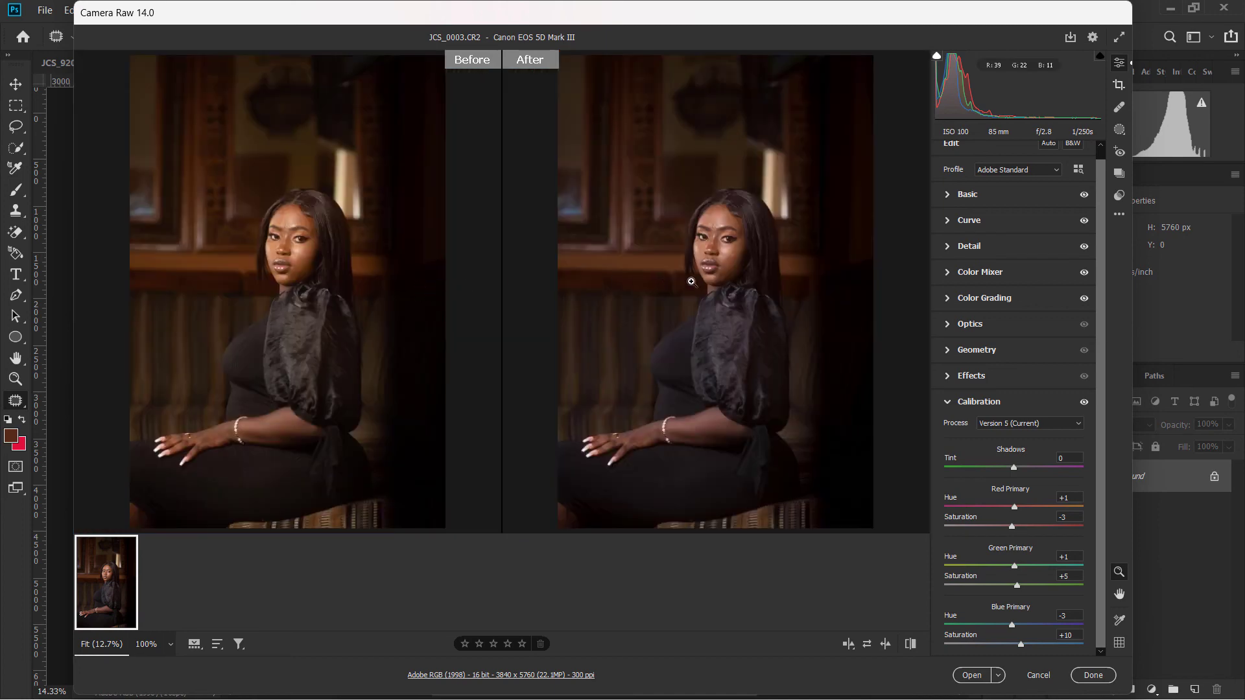